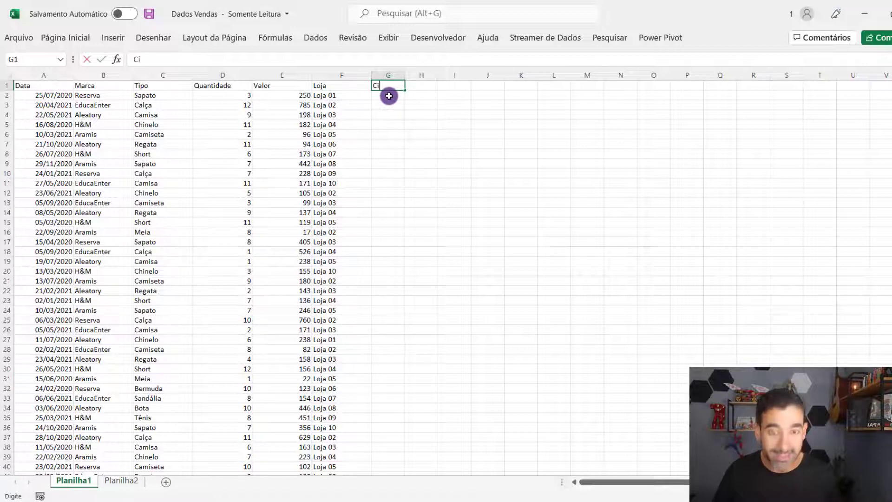
# Enter the header Cidade in G1 and begin a PROCX formula in G2 that looks up F2 in Planilha2!$A$2:$A$11
pyautogui.press('Return')
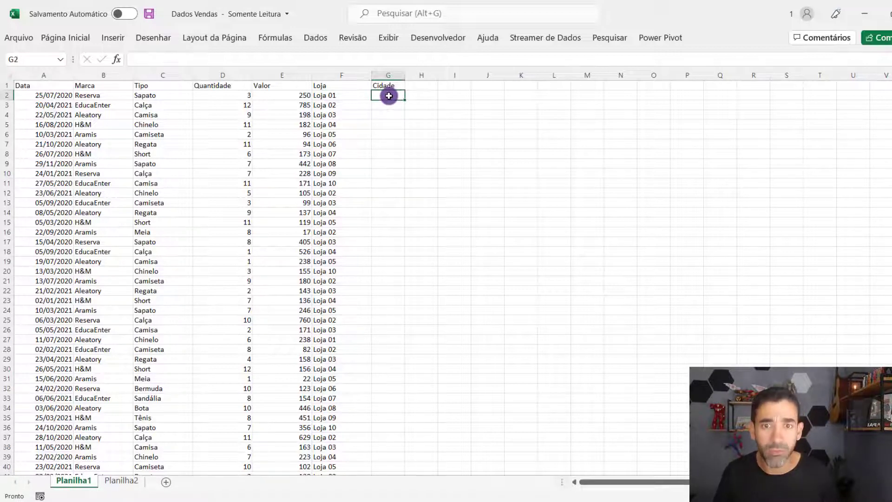
pyautogui.write('=pro')
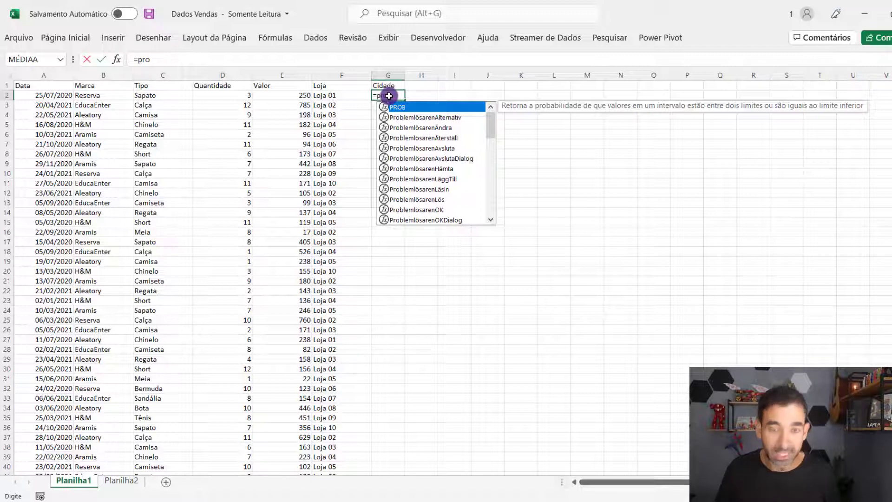
pyautogui.write('cx(')
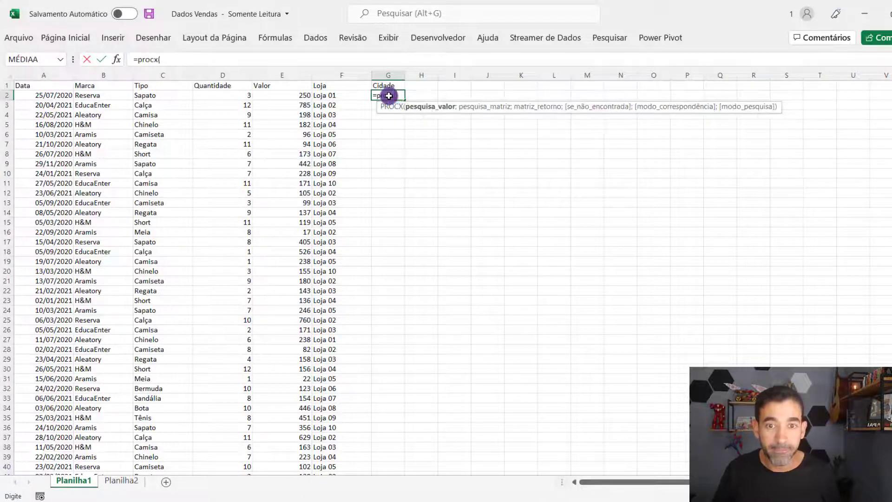
pyautogui.click(330, 94)
pyautogui.write(';')
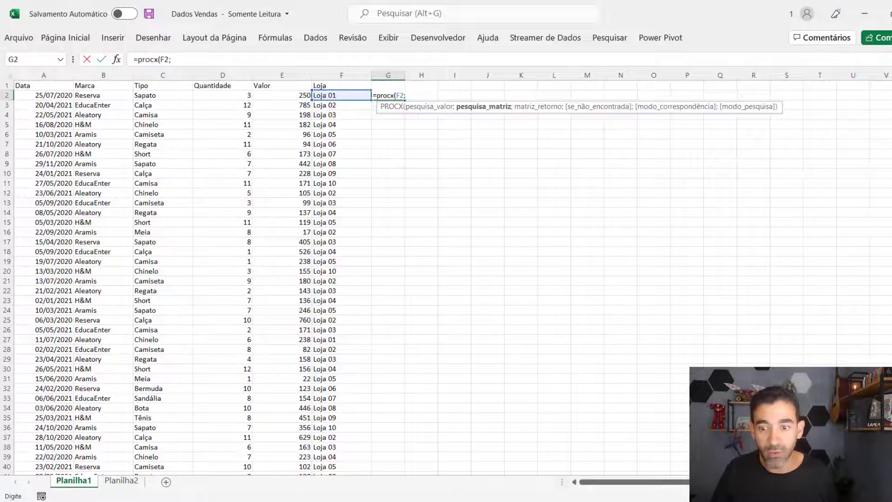
pyautogui.click(122, 480)
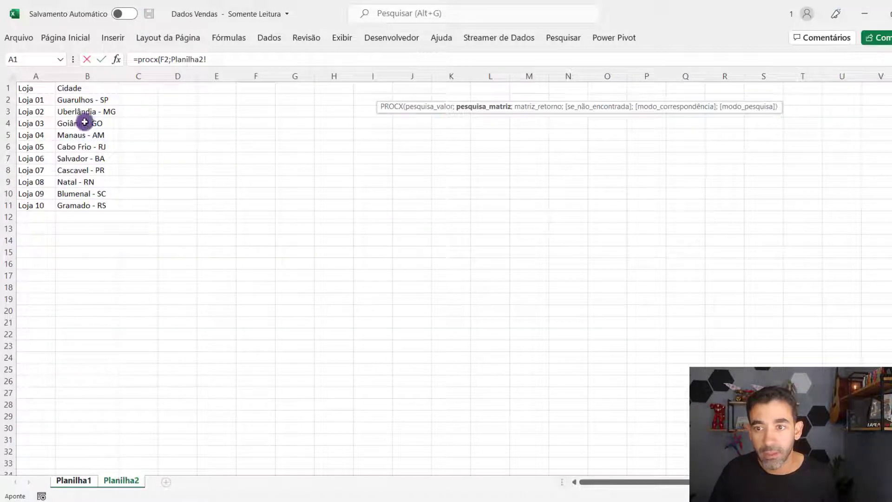
pyautogui.click(32, 100)
pyautogui.moveTo(32, 111); pyautogui.dragTo(28, 210)
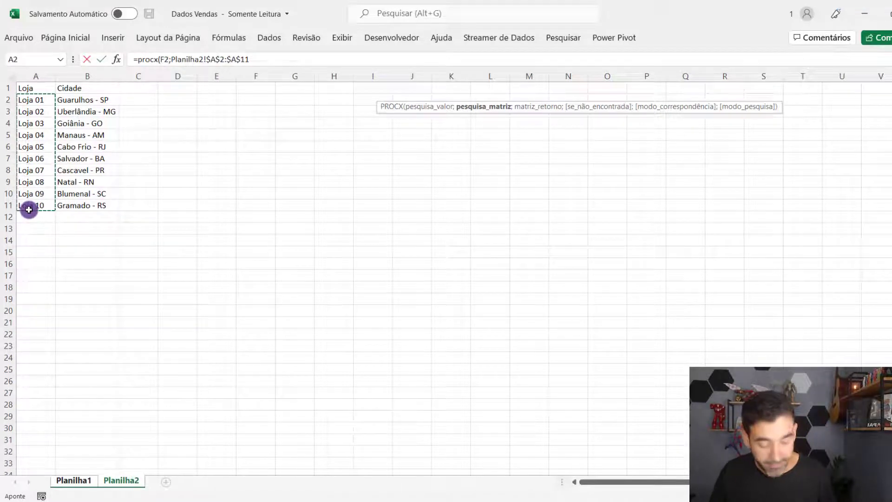
pyautogui.write(';')
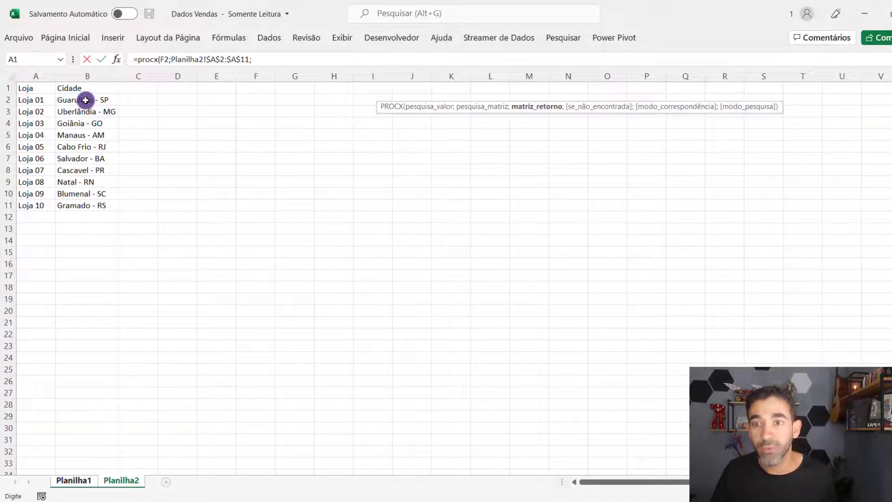
# Complete the PROCX formula with return range Planilha2!$B$2:$B$11 and fill it down a widened column G
pyautogui.moveTo(86, 99); pyautogui.dragTo(88, 202)
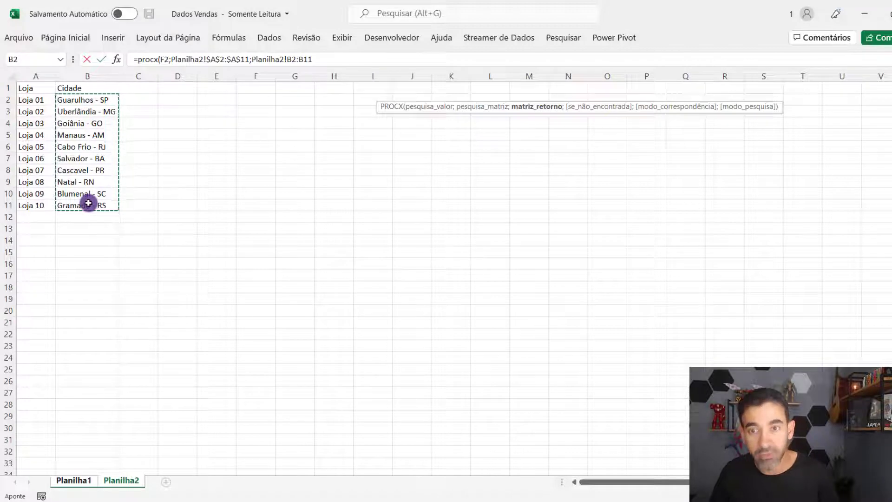
pyautogui.press('F4')
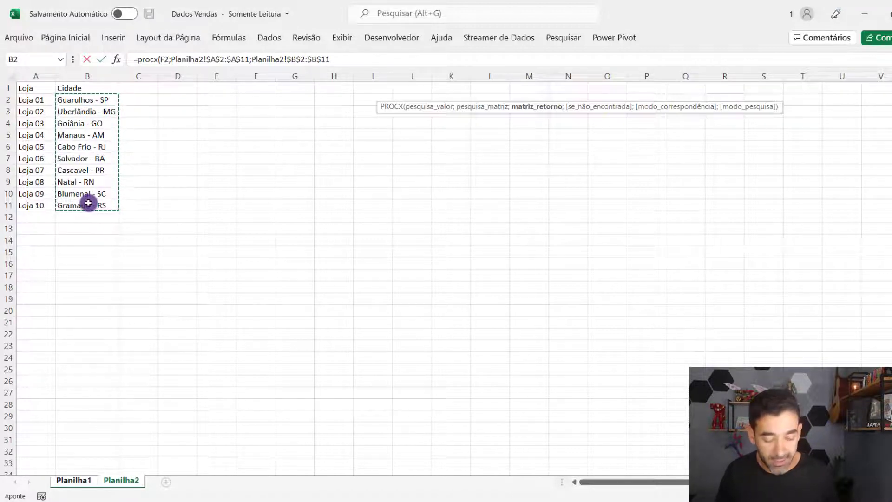
pyautogui.write(')')
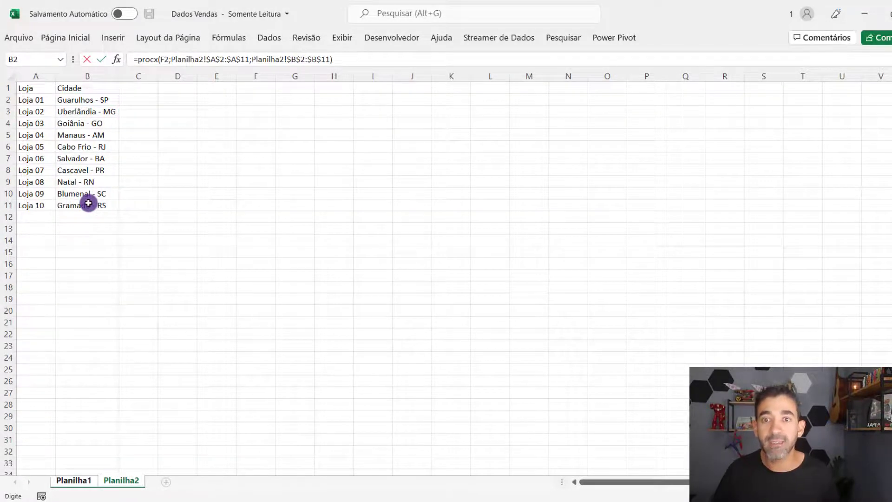
pyautogui.press('Return')
pyautogui.press('Up')
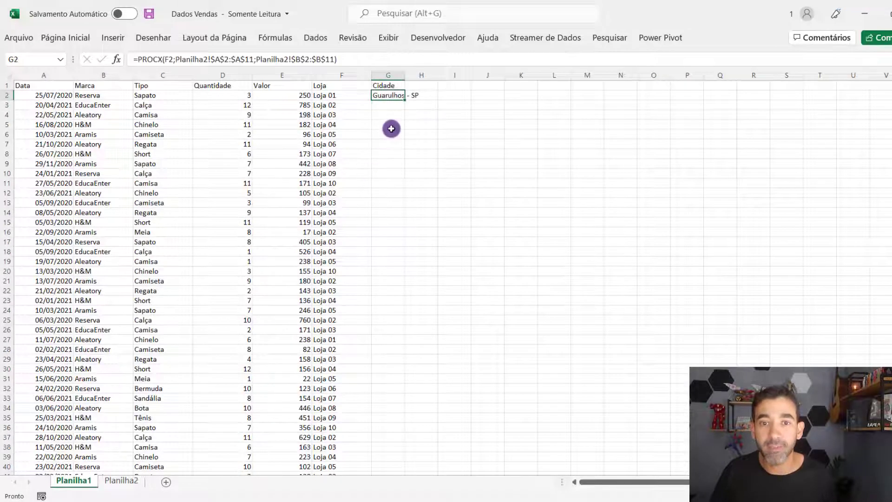
pyautogui.doubleClick(404, 99)
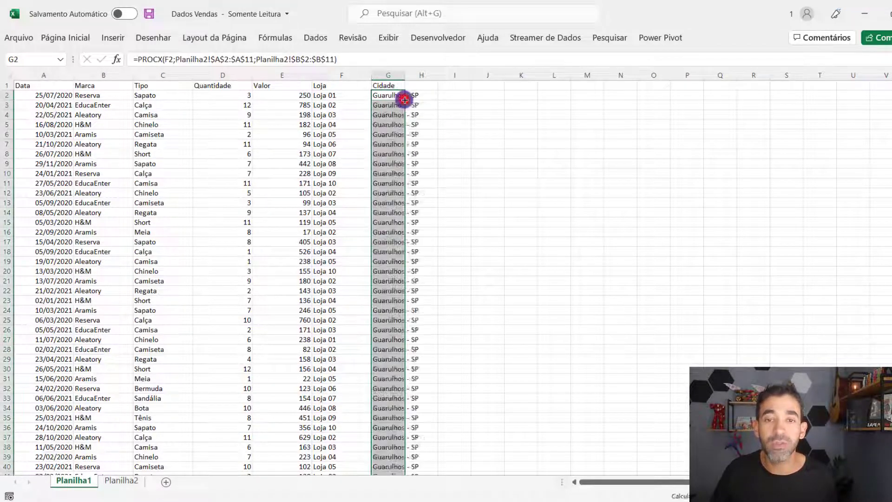
pyautogui.moveTo(404, 76); pyautogui.dragTo(441, 76)
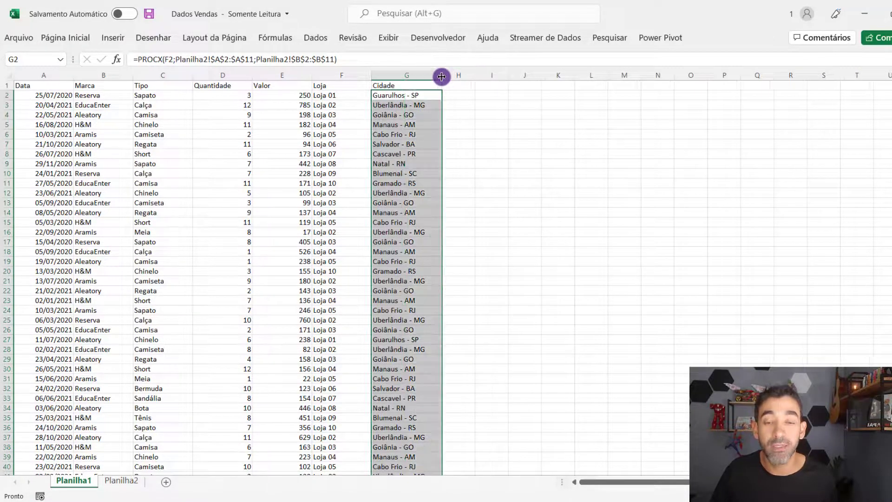
# Enter the header Total Vendas in H1, beside the Cidade column
pyautogui.click(459, 95)
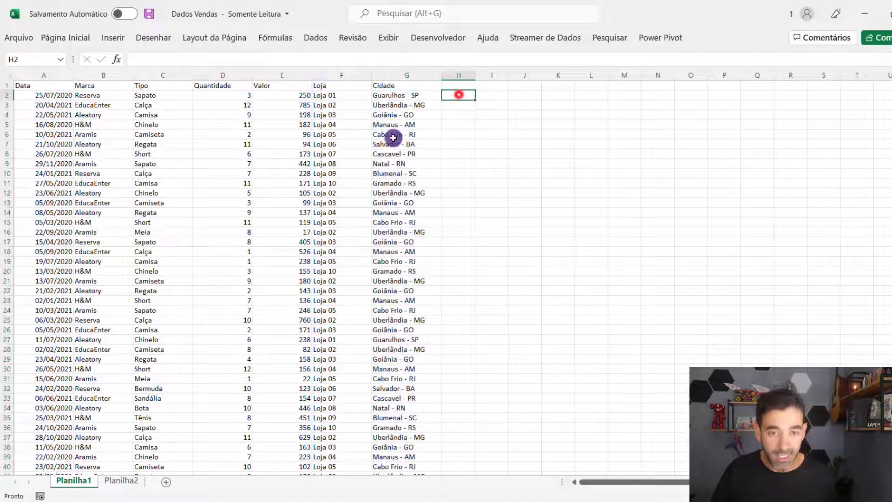
pyautogui.press('Up')
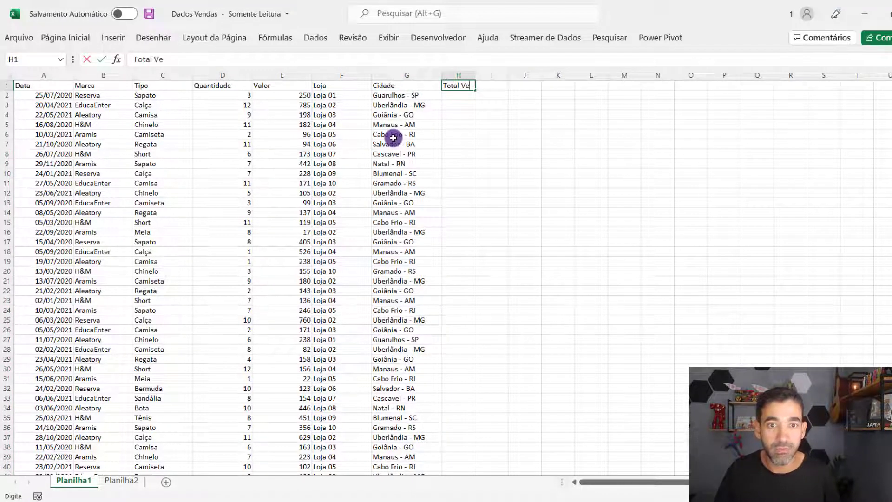
pyautogui.press('Return')
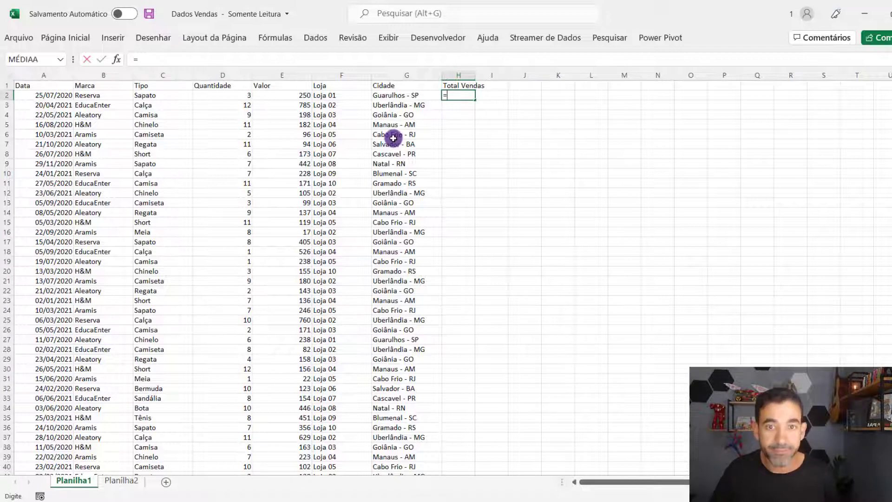
# Calculate the sales total in H2 with =D2*E2 and fill it down column H, fitting the column width to its content
pyautogui.write('=')
pyautogui.click(229, 95)
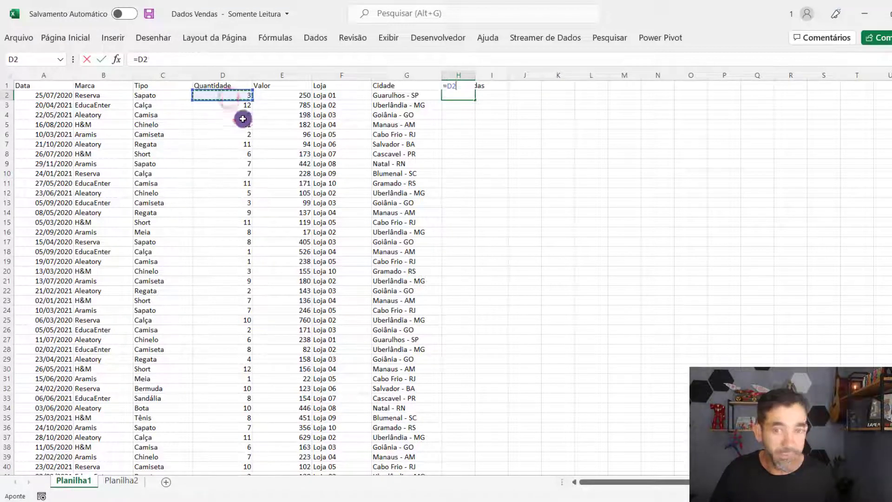
pyautogui.write('*')
pyautogui.click(294, 95)
pyautogui.hotkey('ctrl', 'Return')
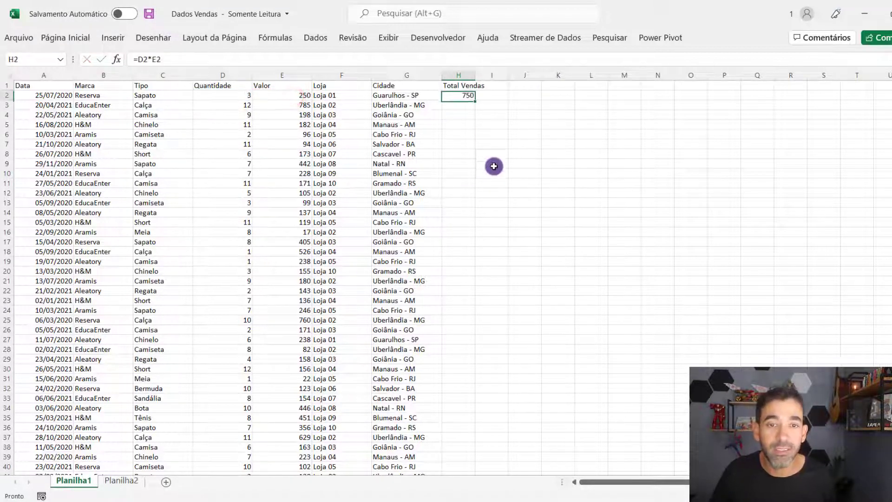
pyautogui.doubleClick(474, 100)
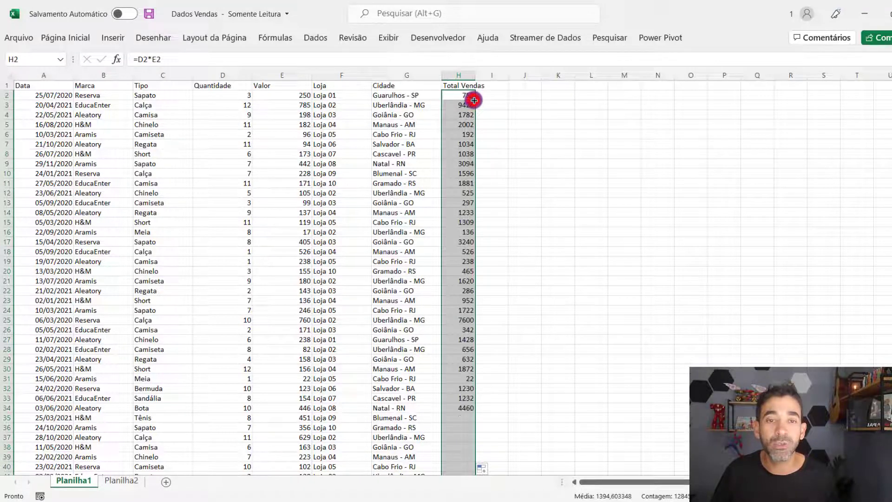
pyautogui.click(473, 75)
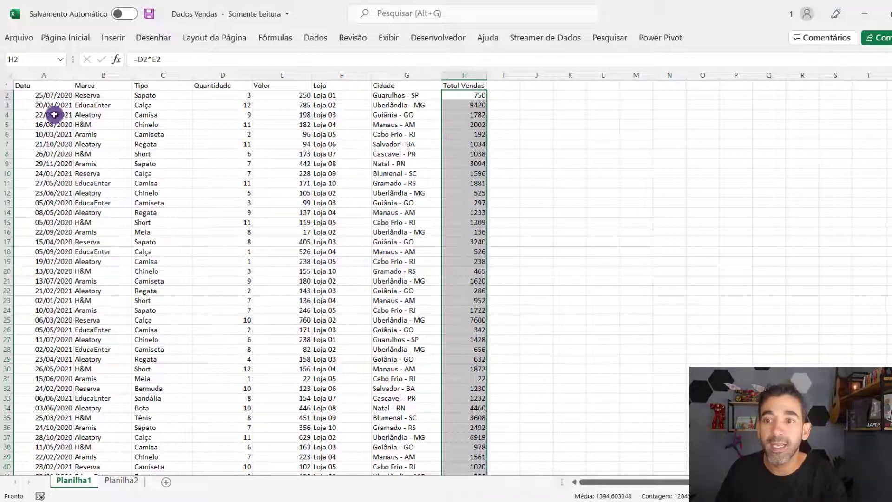
# Insert a pivot table from the whole sales range Planilha1!$A$1:$H$12846, placed on the existing sheet at cell J3
pyautogui.click(31, 86)
pyautogui.click(116, 142)
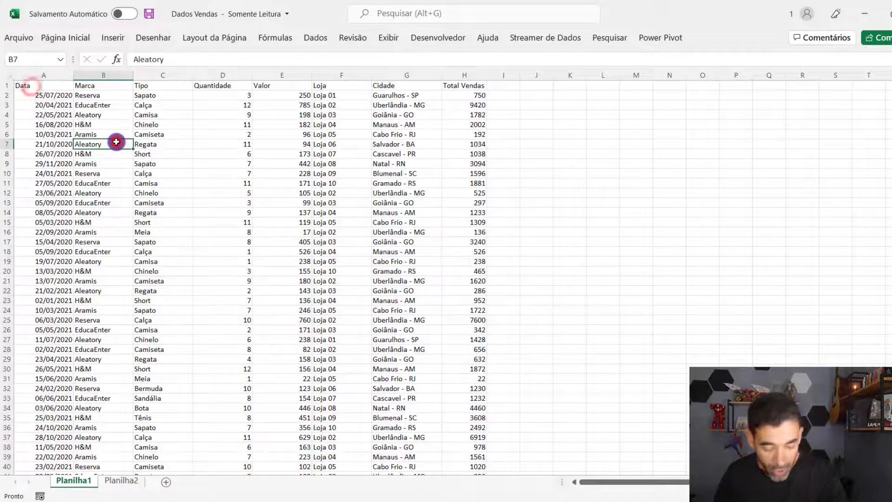
pyautogui.hotkey('ctrl', 'a')
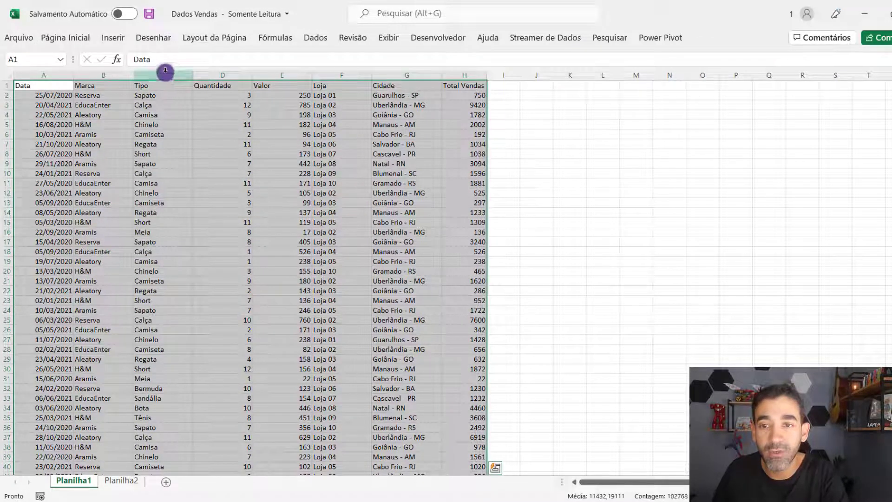
pyautogui.click(120, 42)
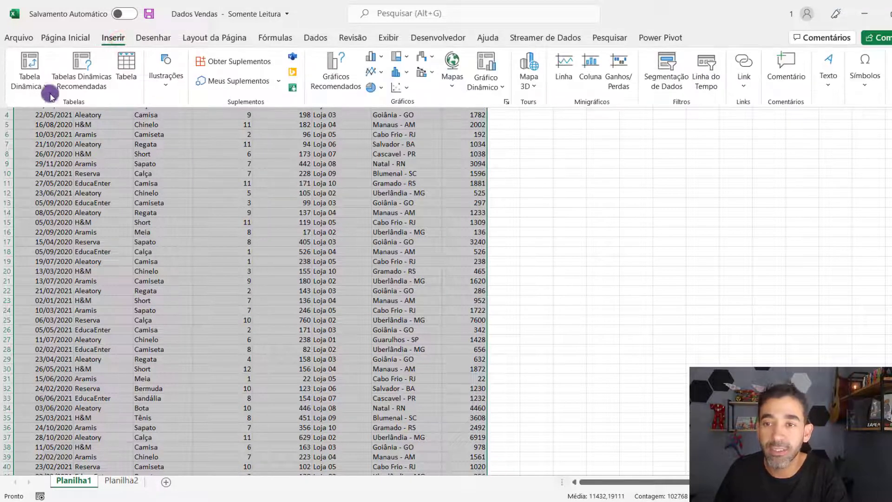
pyautogui.click(37, 63)
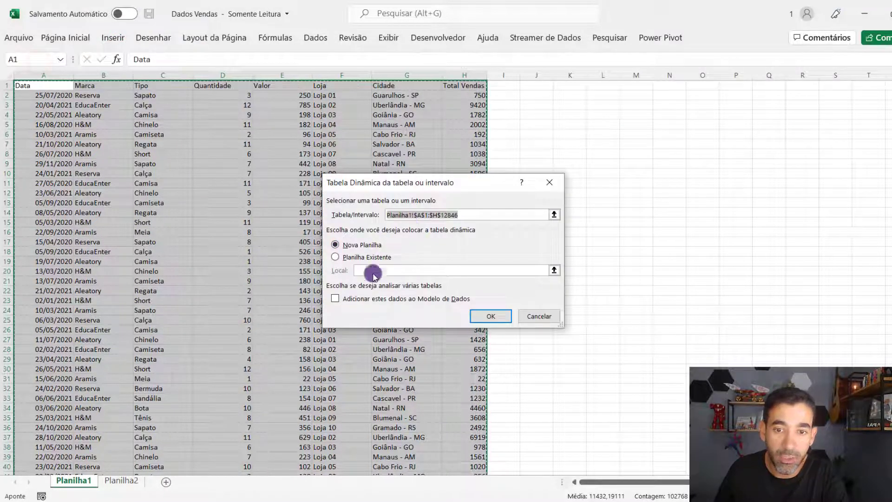
pyautogui.click(367, 256)
pyautogui.click(534, 105)
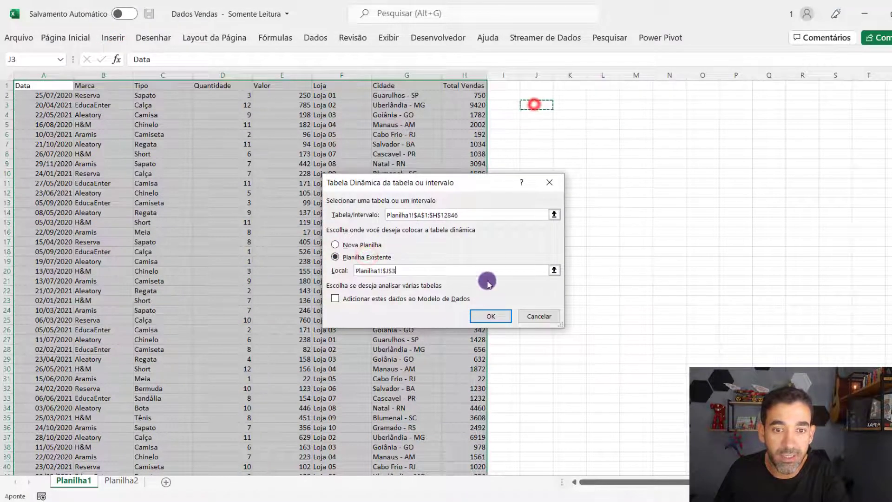
pyautogui.click(487, 315)
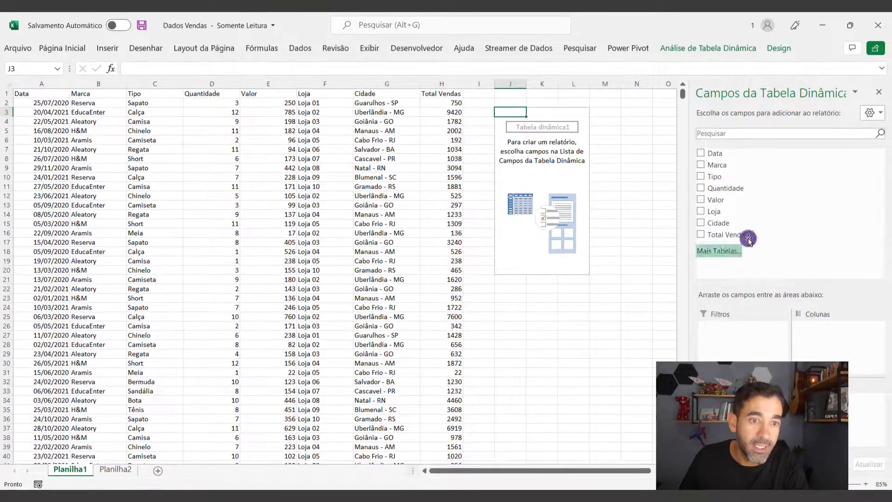
# Set up the pivot table with Cidade as rows and the sum of Total Vendas as values
pyautogui.moveTo(733, 225); pyautogui.dragTo(763, 398)
pyautogui.moveTo(729, 235); pyautogui.dragTo(855, 402)
# Review the pivot table's sales per city against the PROCX formula in G2 and the Cidade and Total Vendas columns
pyautogui.moveTo(616, 123); pyautogui.dragTo(611, 205)
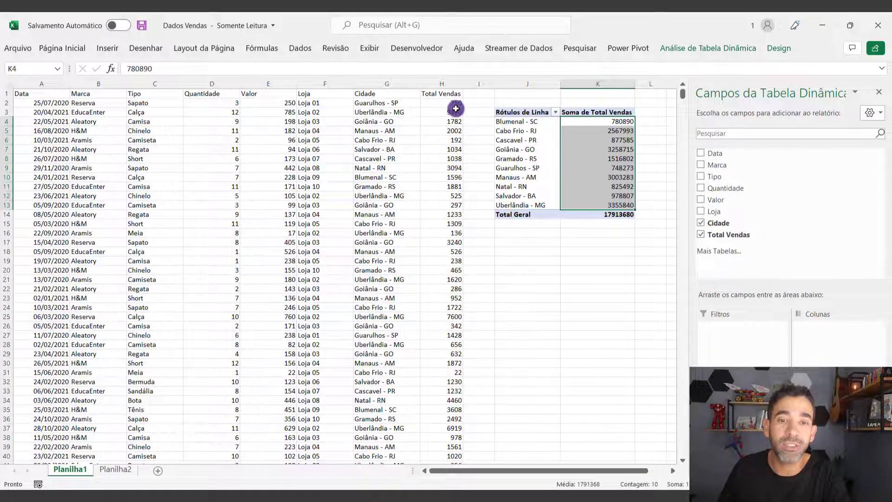
pyautogui.click(375, 104)
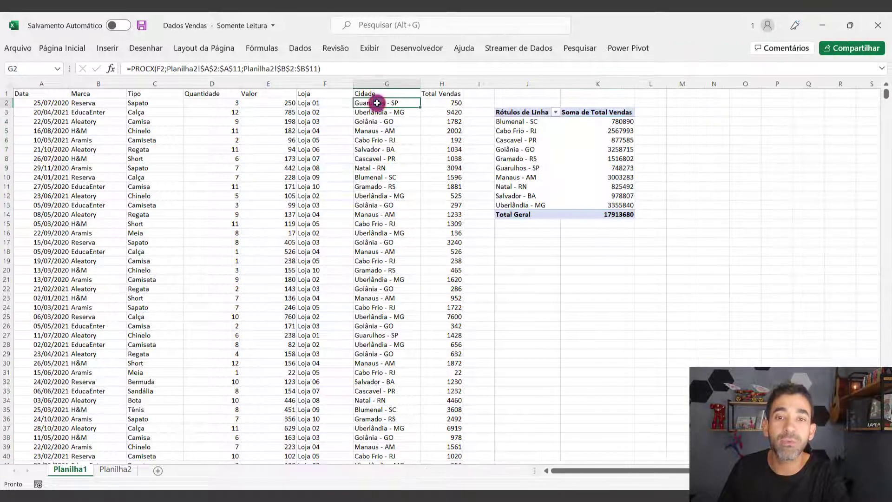
pyautogui.click(515, 140)
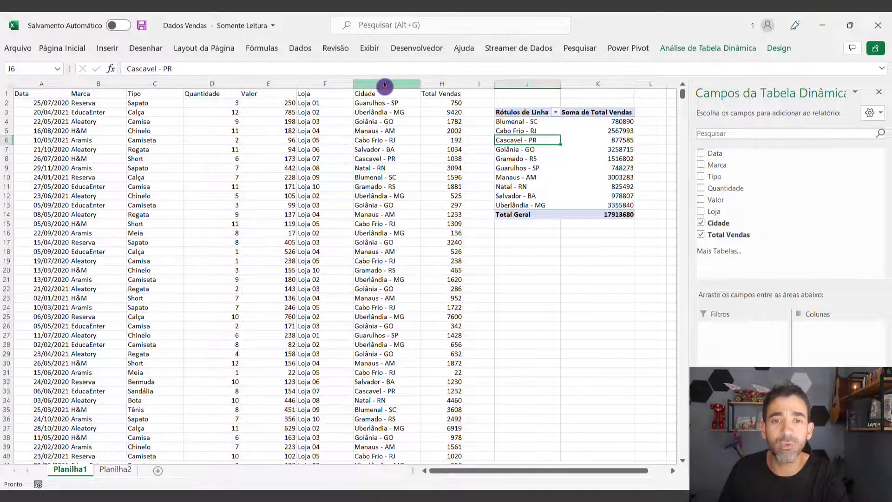
pyautogui.moveTo(386, 83); pyautogui.dragTo(426, 83)
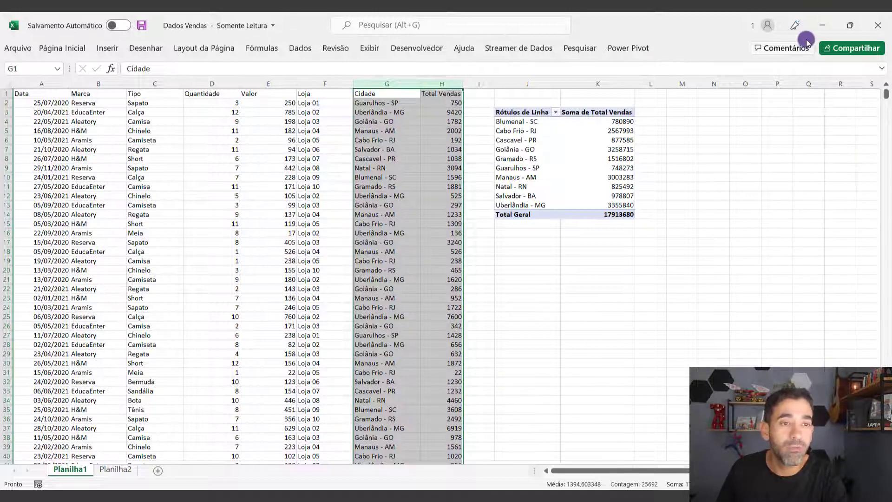
# Switch to the Dashboard Vendas report in Power BI Desktop and view the data sources in the Outro category of Obter Dados
pyautogui.click(822, 25)
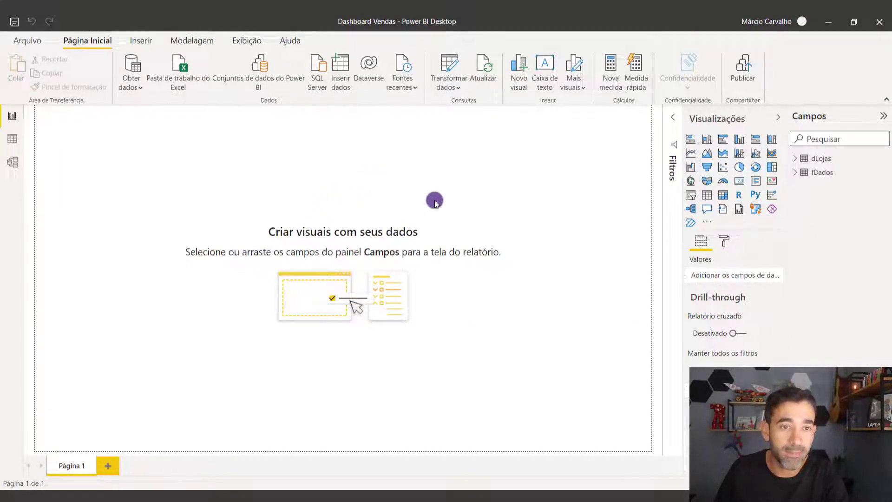
pyautogui.click(134, 88)
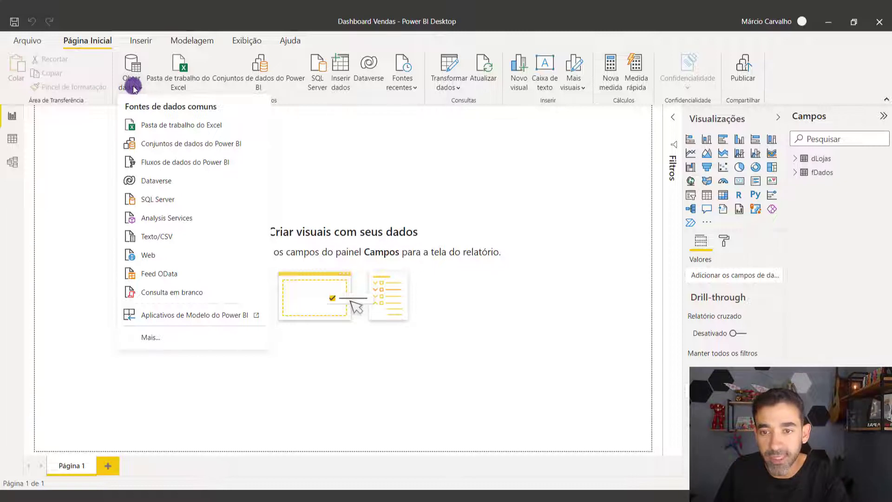
pyautogui.click(98, 131)
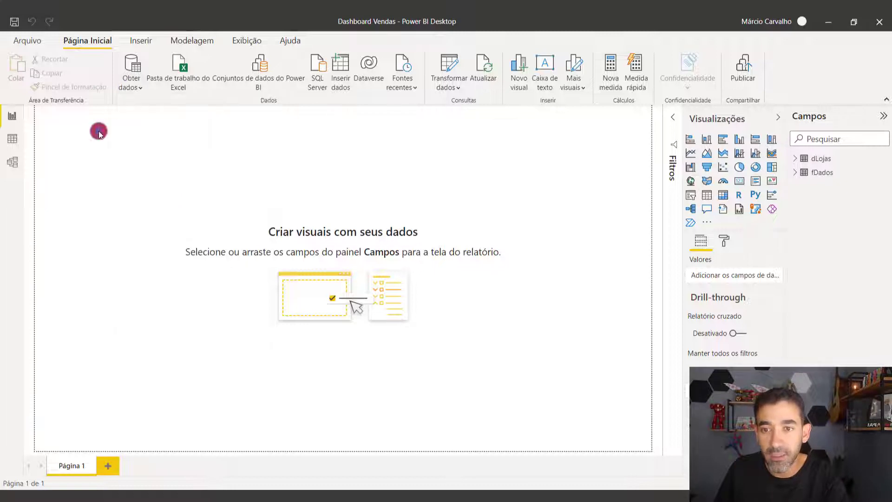
pyautogui.click(133, 90)
pyautogui.click(147, 340)
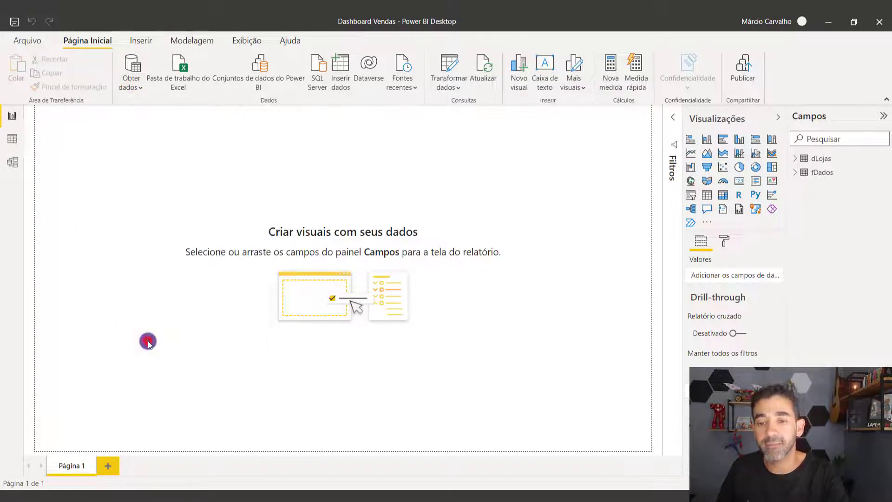
pyautogui.click(310, 232)
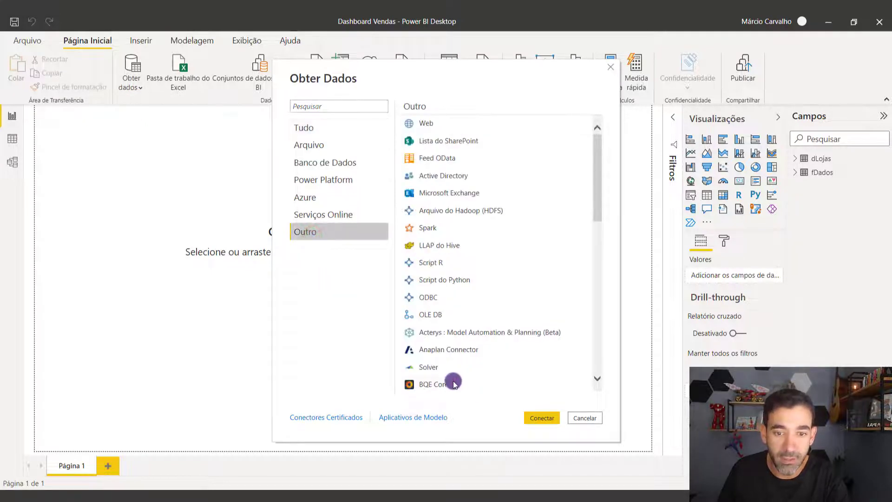
# Create a blank query from the Consulta Nula source and name it Medidas
pyautogui.scroll(-15, 453, 381)
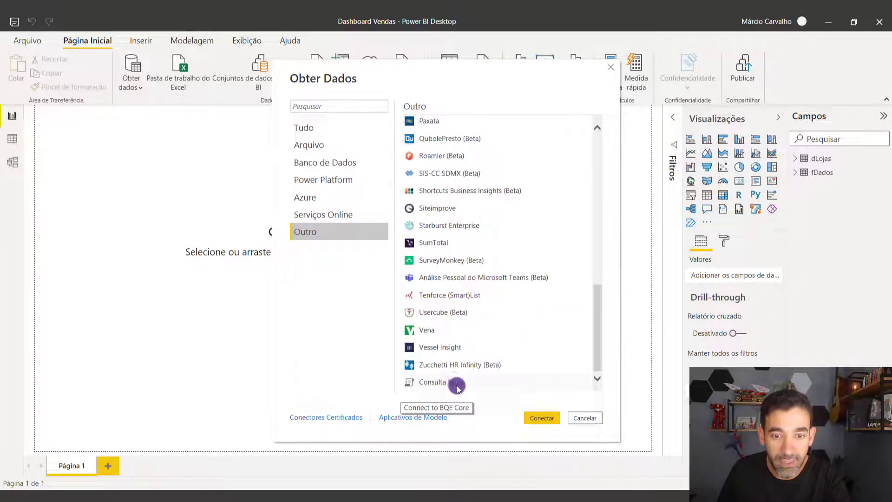
pyautogui.click(457, 386)
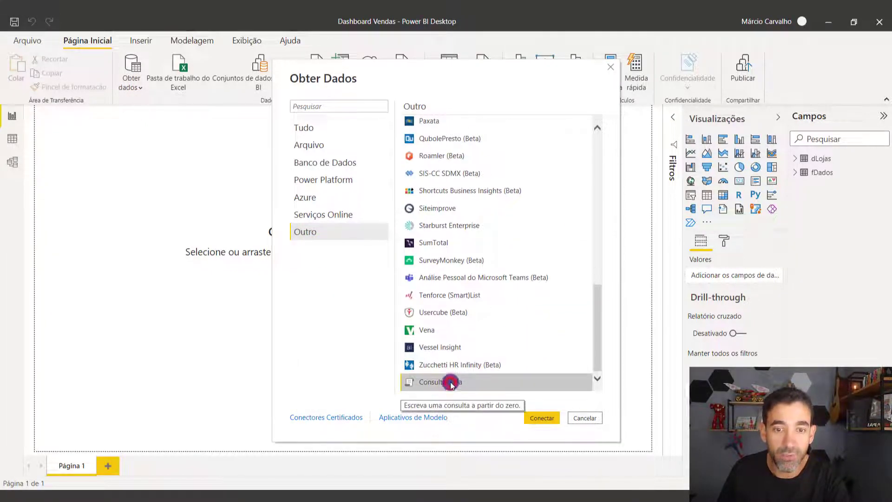
pyautogui.click(543, 417)
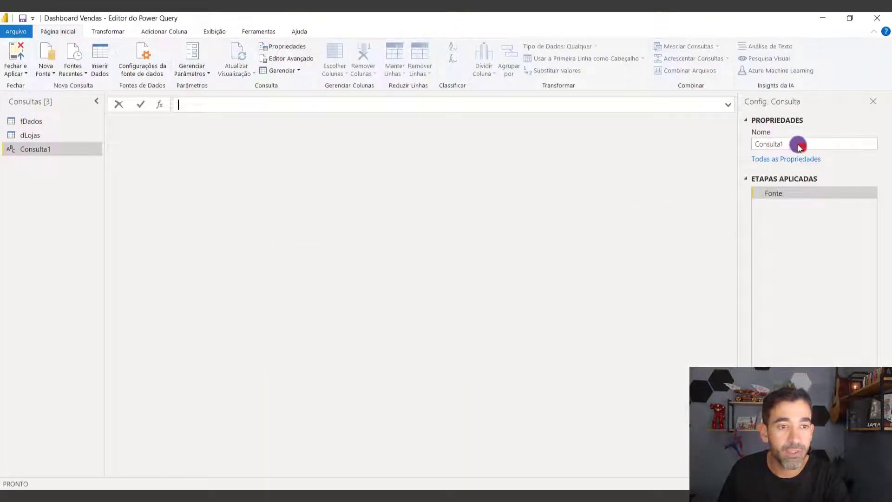
pyautogui.click(802, 147)
pyautogui.moveTo(797, 146); pyautogui.dragTo(728, 147)
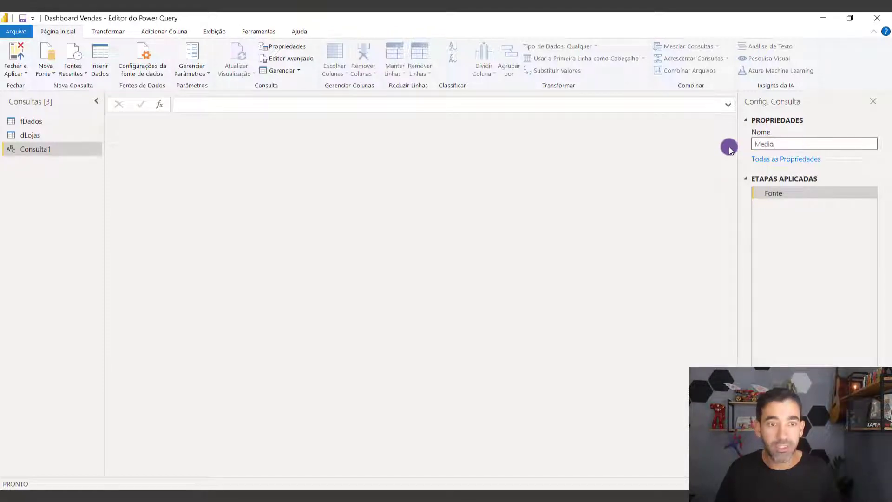
pyautogui.click(728, 148)
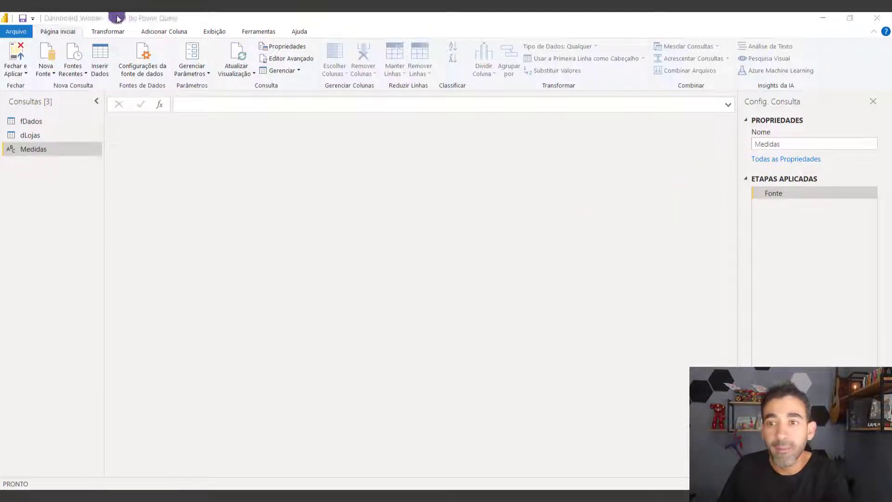
# Close the Power Query editor, apply the changes to the report, and expand the Medidas table's fields
pyautogui.click(16, 73)
pyautogui.click(27, 110)
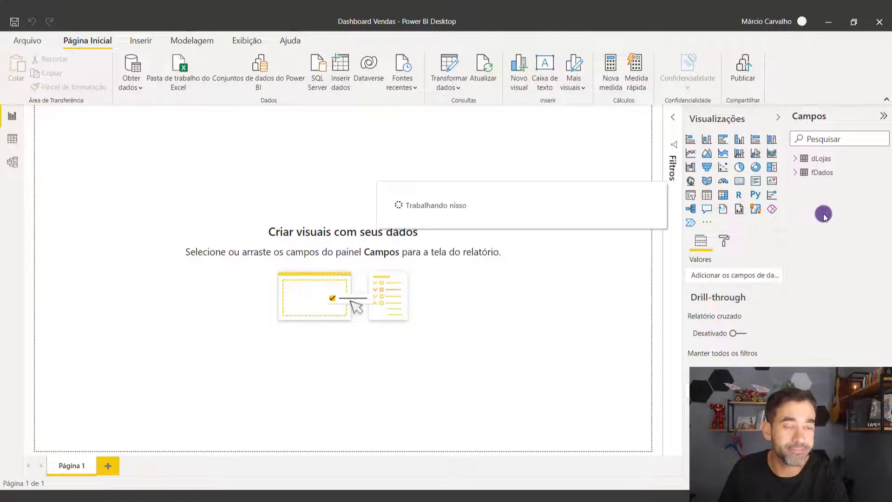
pyautogui.click(795, 186)
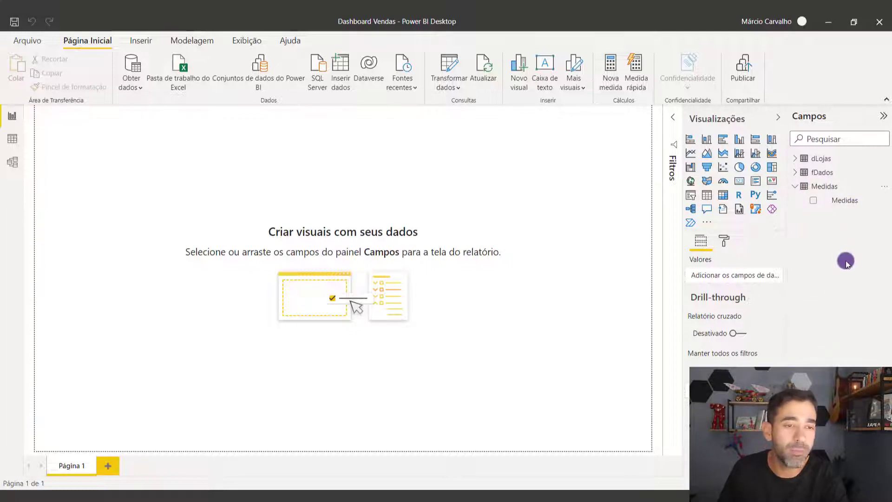
# Add a new measure to the Medidas table: QtdTotal = SUM(fDados[Quantidade])
pyautogui.rightClick(826, 188)
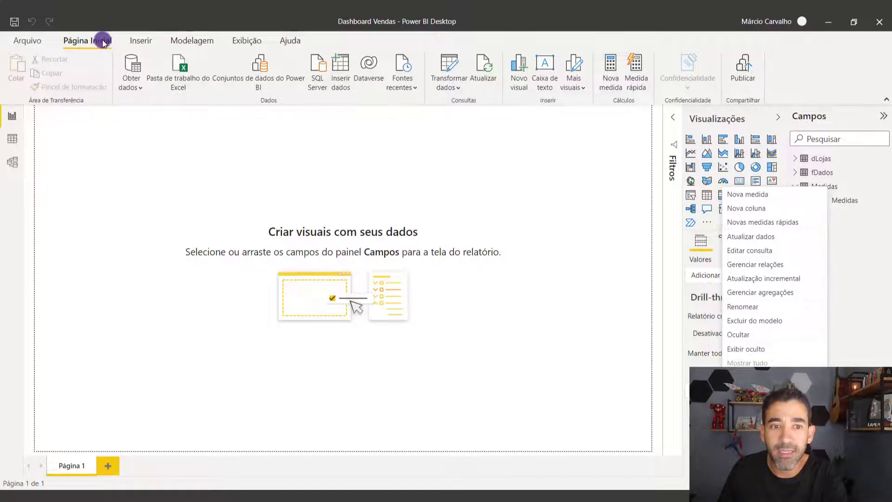
pyautogui.click(612, 81)
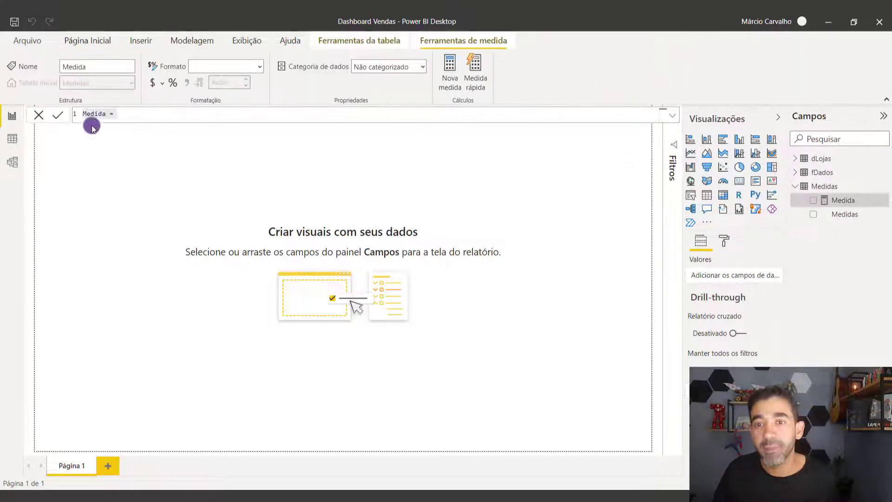
pyautogui.click(104, 113)
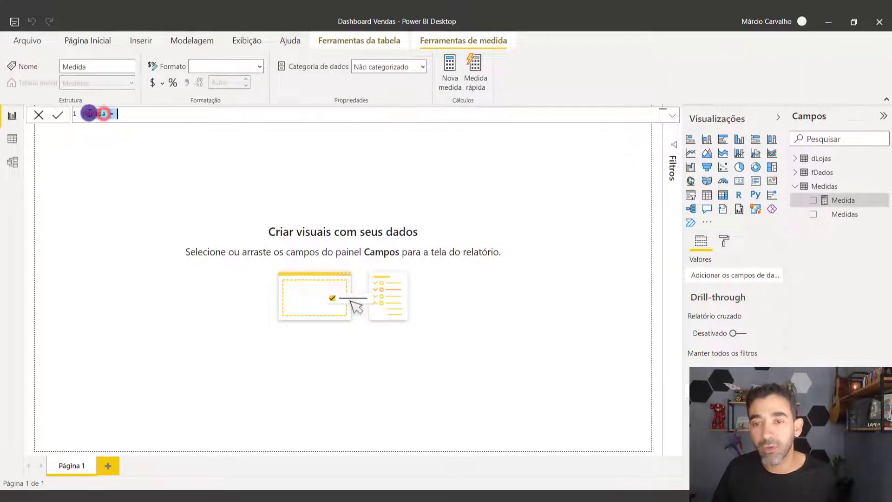
pyautogui.moveTo(85, 114); pyautogui.dragTo(107, 114)
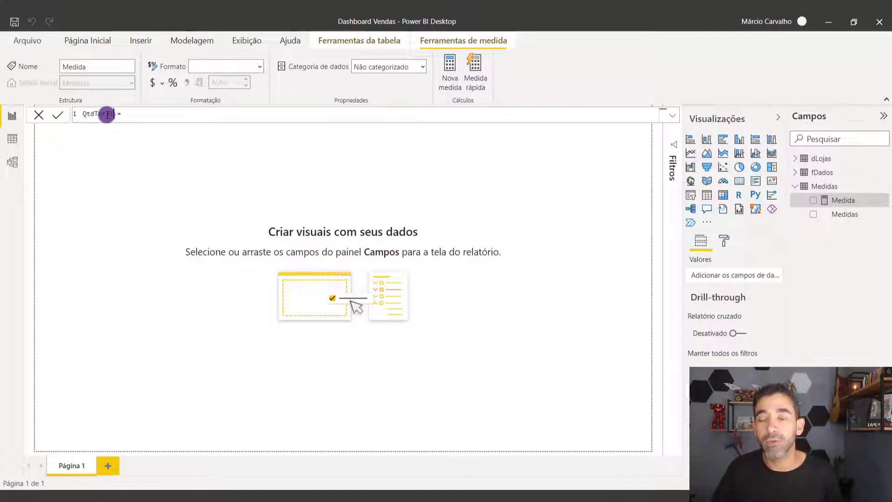
pyautogui.write('tal =')
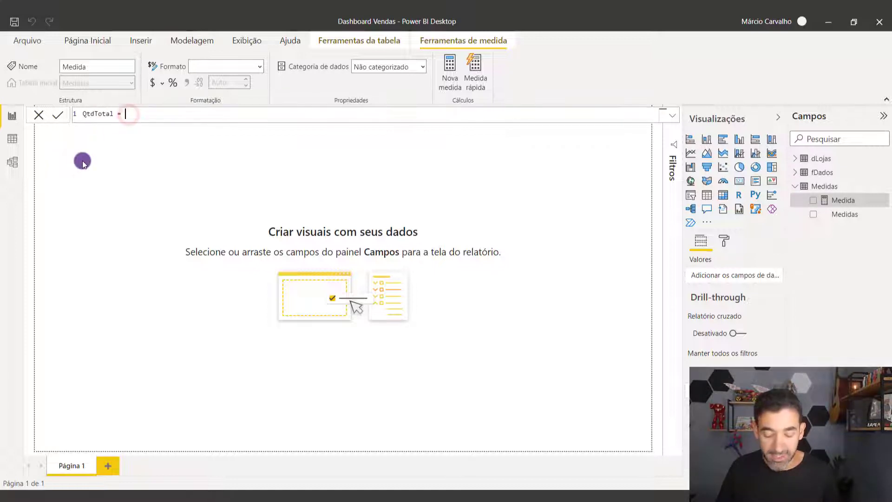
pyautogui.write(' sum')
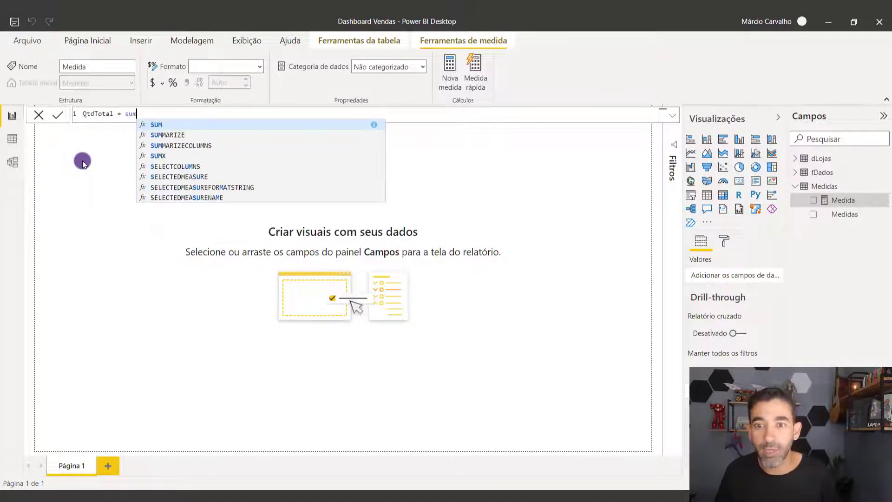
pyautogui.press('Tab')
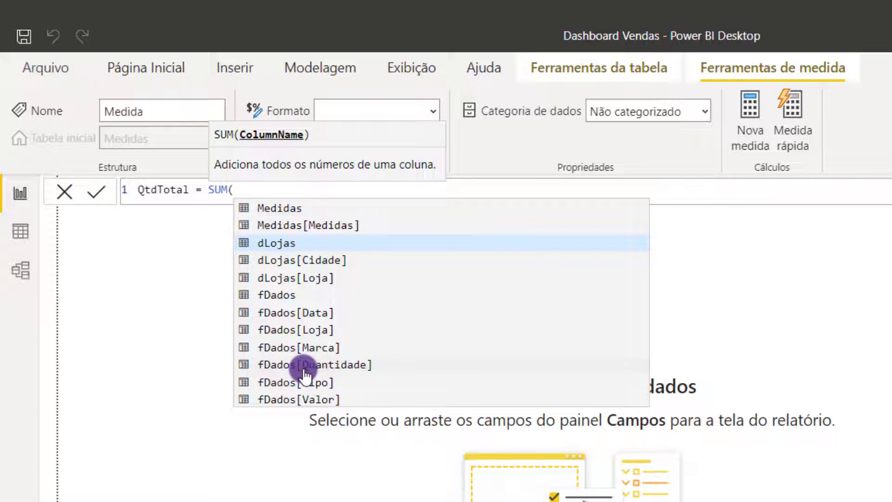
pyautogui.write('qu')
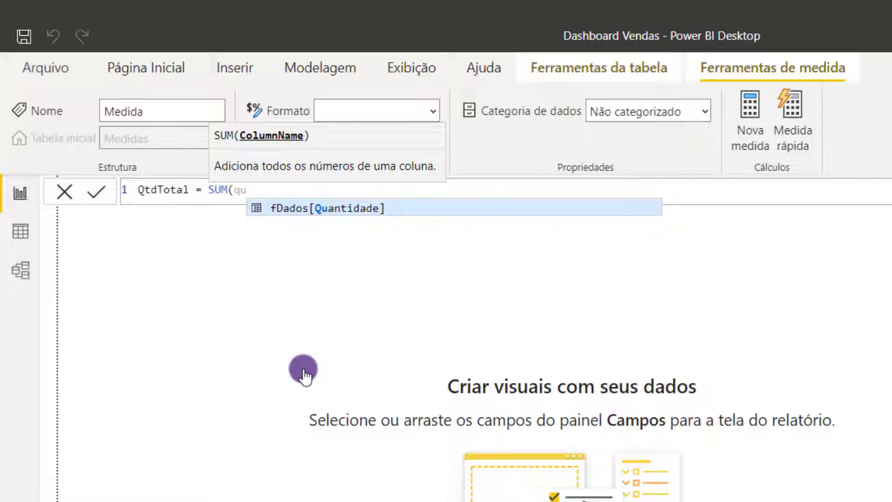
pyautogui.press('Tab')
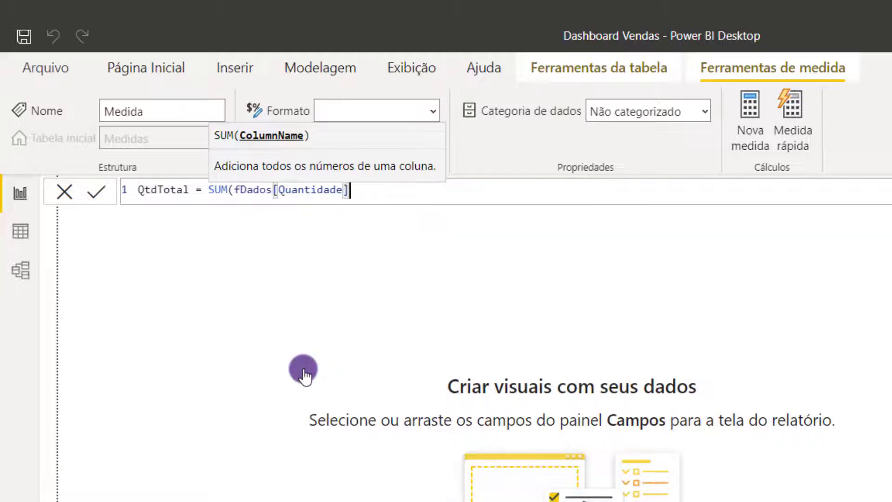
pyautogui.write(')')
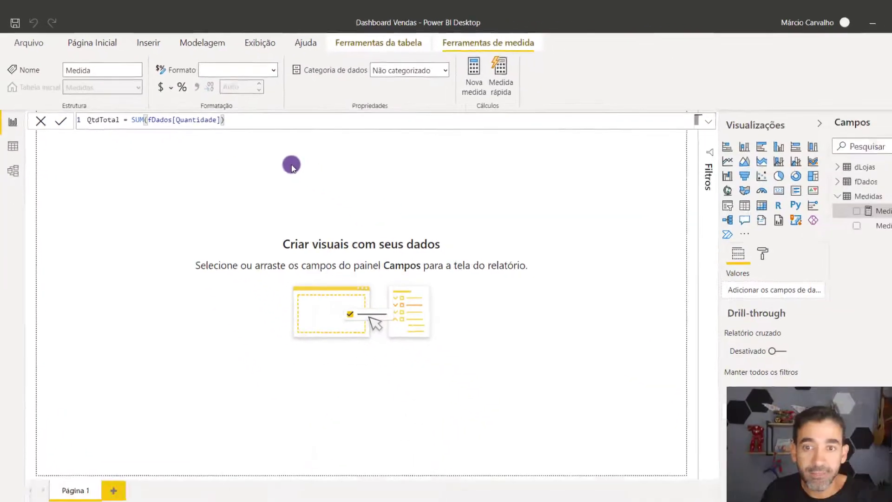
pyautogui.press('Return')
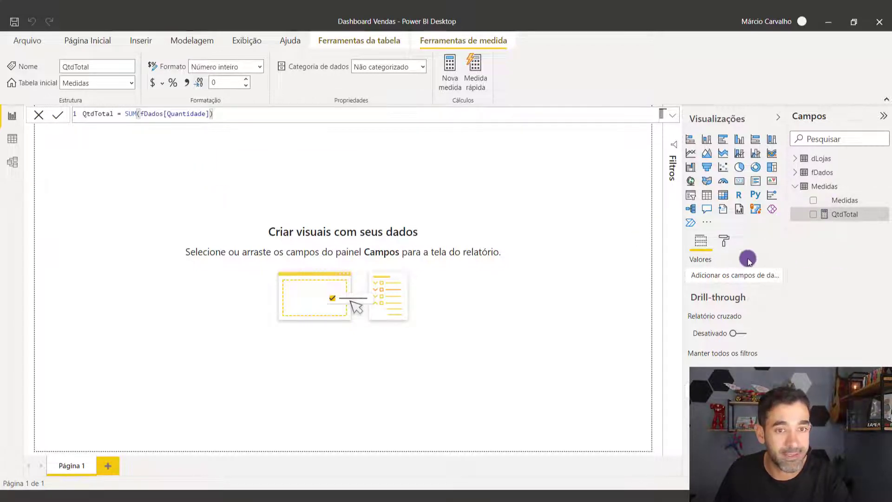
# Add another measure named ValorTotal and begin its formula with SUMX over the fDados table
pyautogui.click(87, 39)
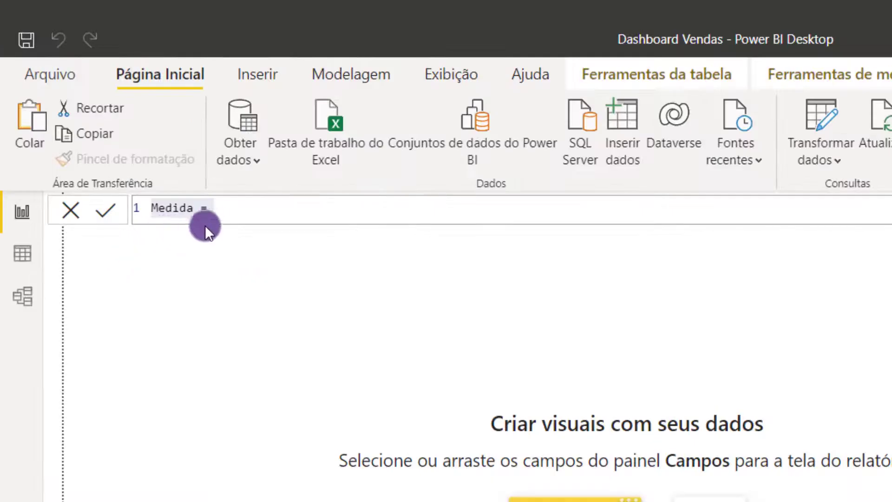
pyautogui.doubleClick(179, 206)
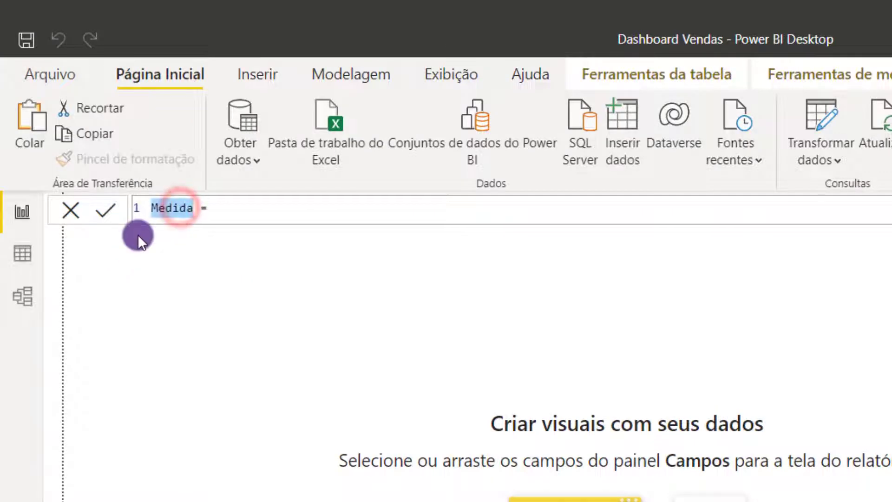
pyautogui.write('Valor')
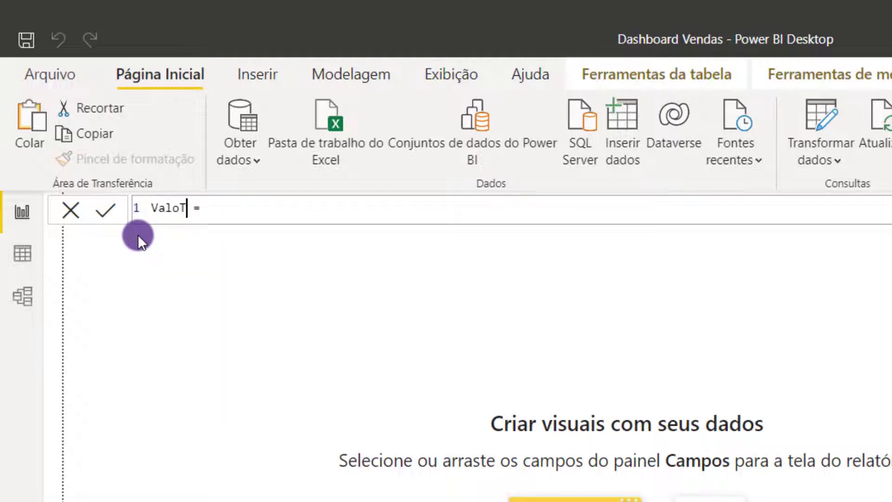
pyautogui.press('BackSpace')
pyautogui.write('rTotal = sux')
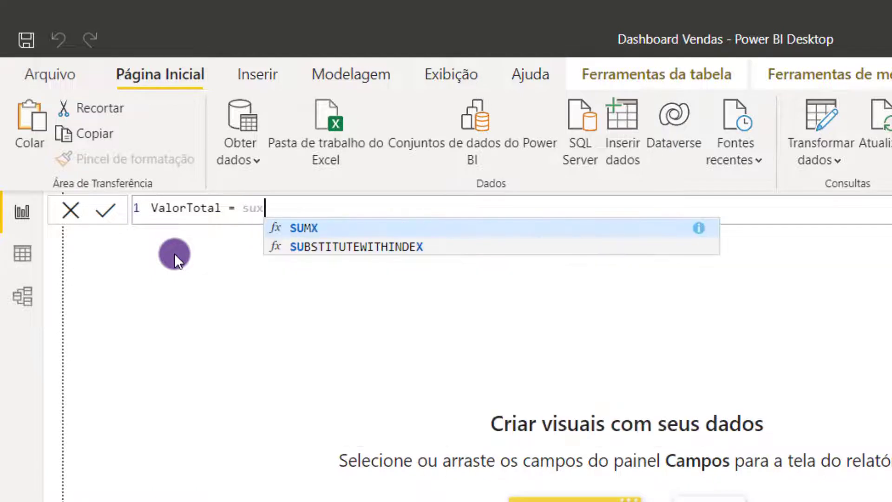
pyautogui.press('BackSpace')
pyautogui.write('mx')
pyautogui.press('Tab')
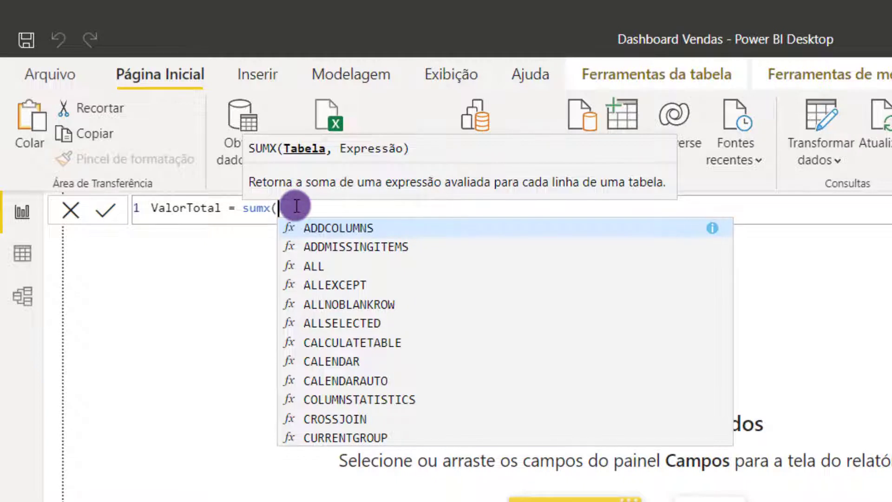
pyautogui.write('fDados')
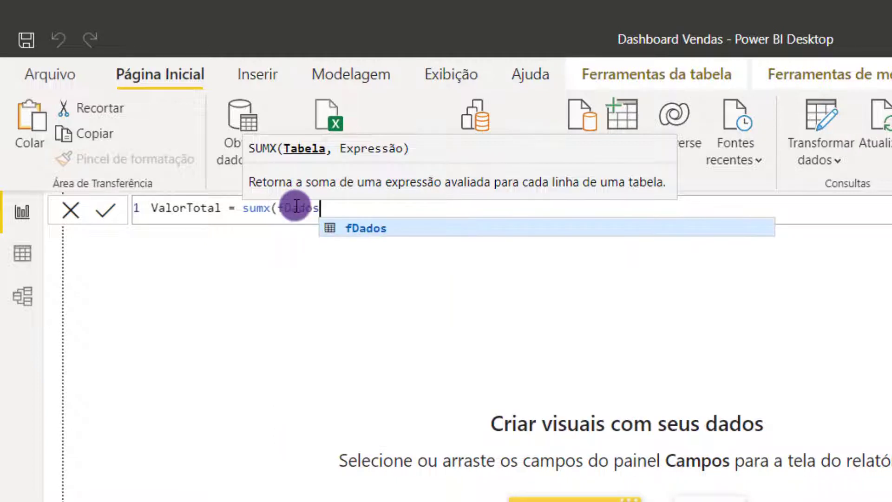
pyautogui.press('Tab')
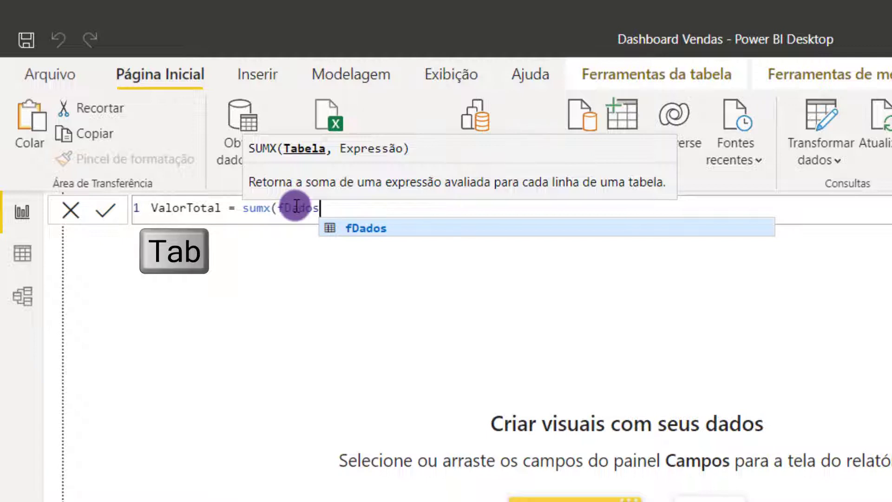
pyautogui.write(',')
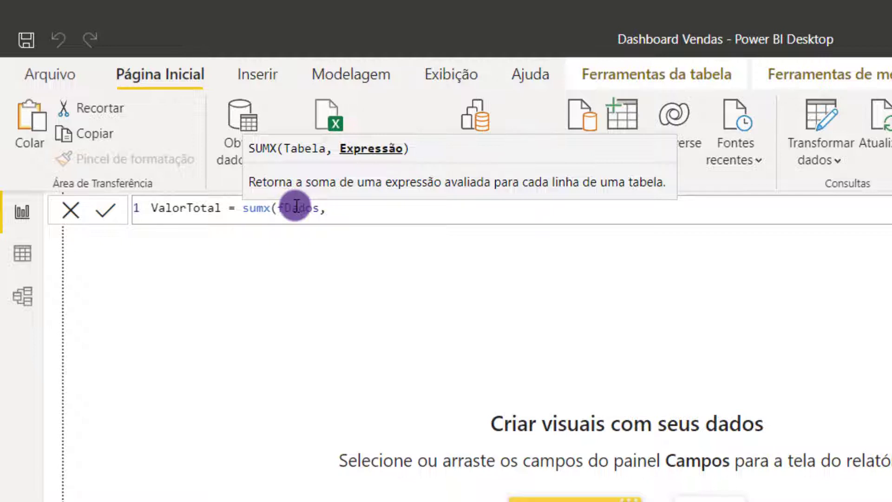
# Complete the SUMX expression with fDados[Quantidade]*fDados[Valor] and commit the ValorTotal measure
pyautogui.write('qua')
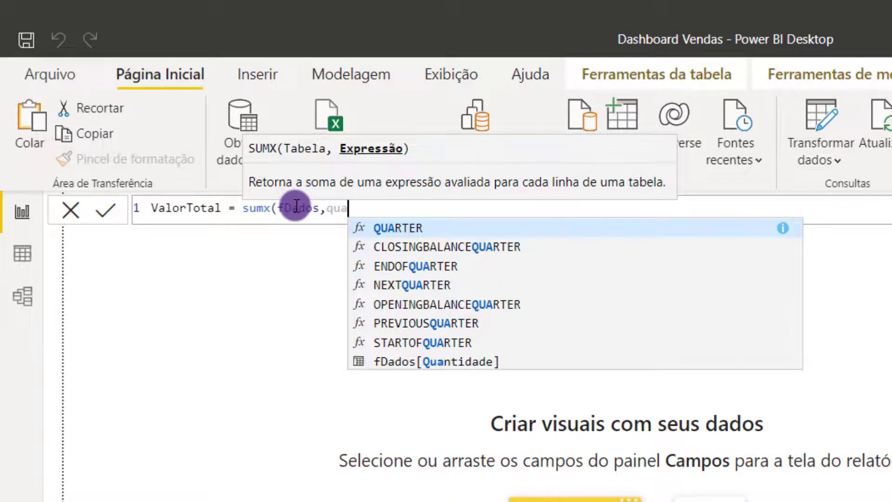
pyautogui.press('Down')
pyautogui.press('Down')
pyautogui.press('Down')
pyautogui.press('Down')
pyautogui.press('Down')
pyautogui.press('Down')
pyautogui.press('Down')
pyautogui.press('Tab')
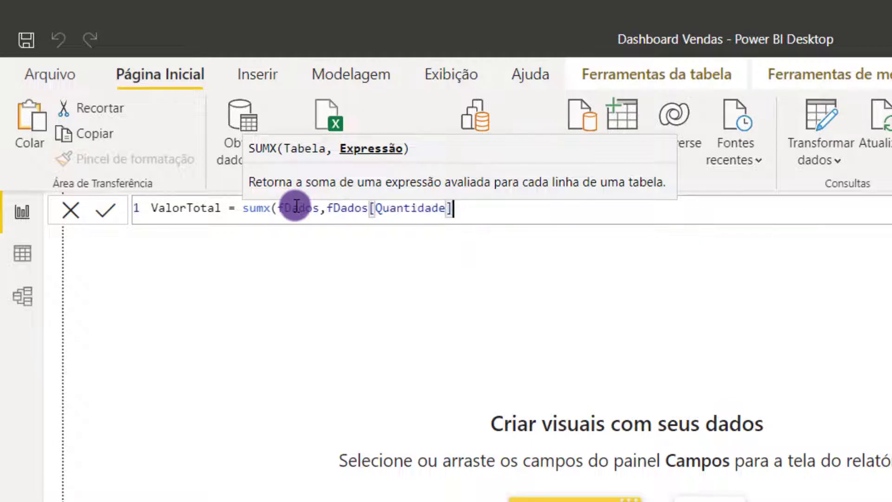
pyautogui.write('*')
pyautogui.write('valo')
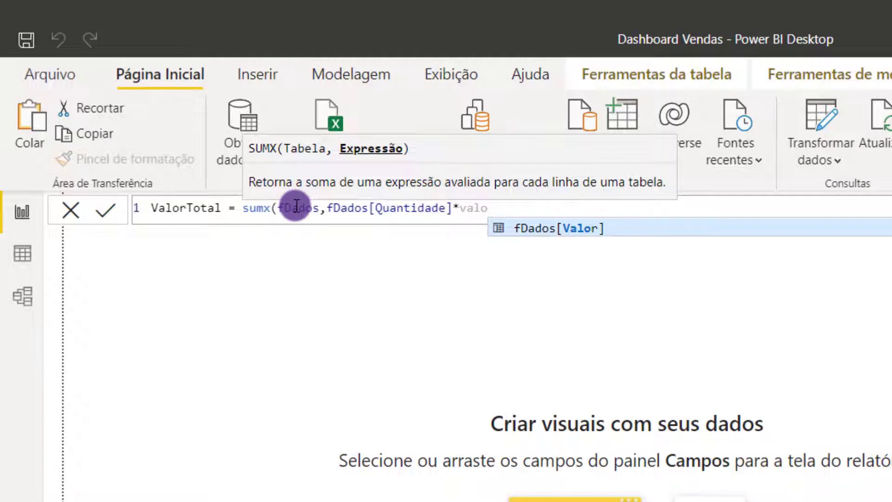
pyautogui.press('Tab')
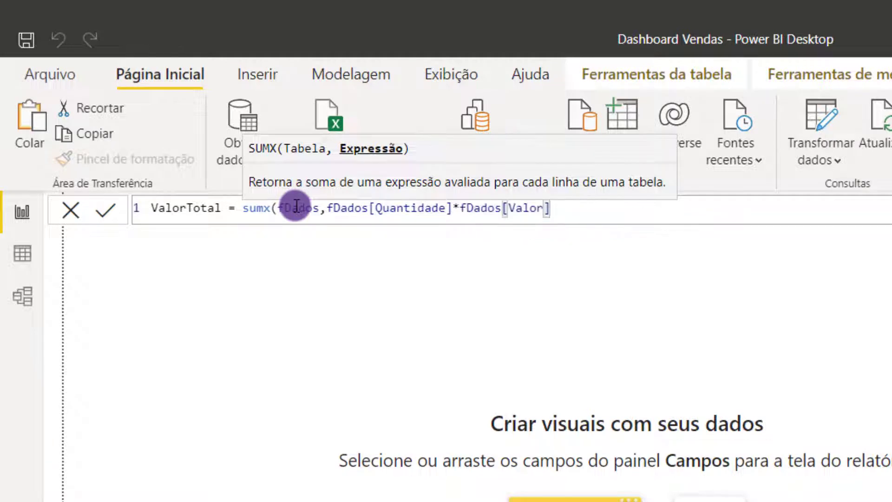
pyautogui.write(')')
pyautogui.press('Return')
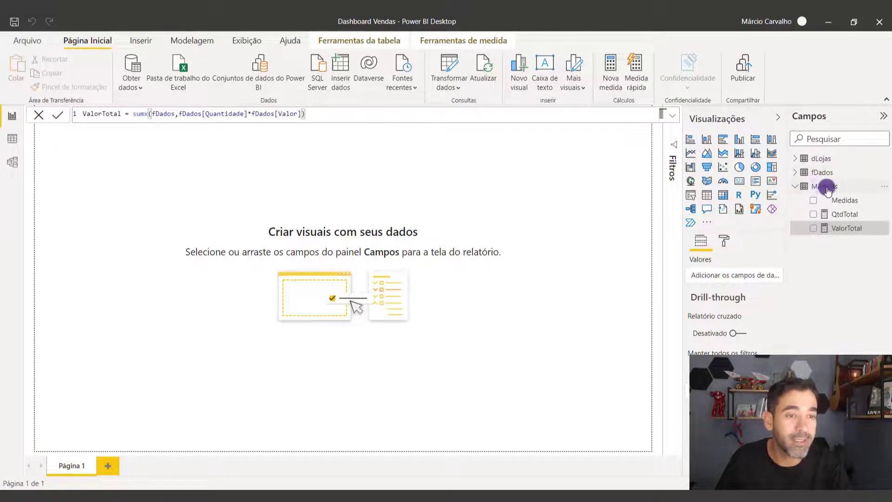
# Delete the Medidas column from the Medidas table, leaving only its measures
pyautogui.click(850, 203)
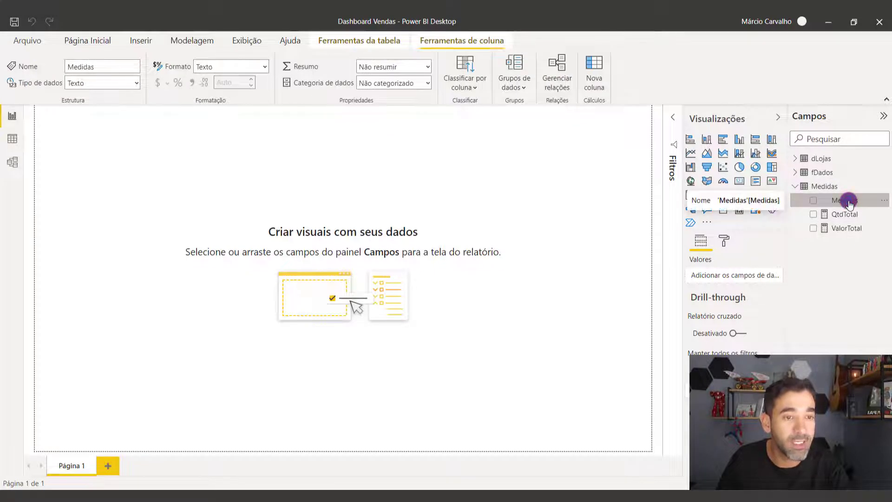
pyautogui.rightClick(849, 203)
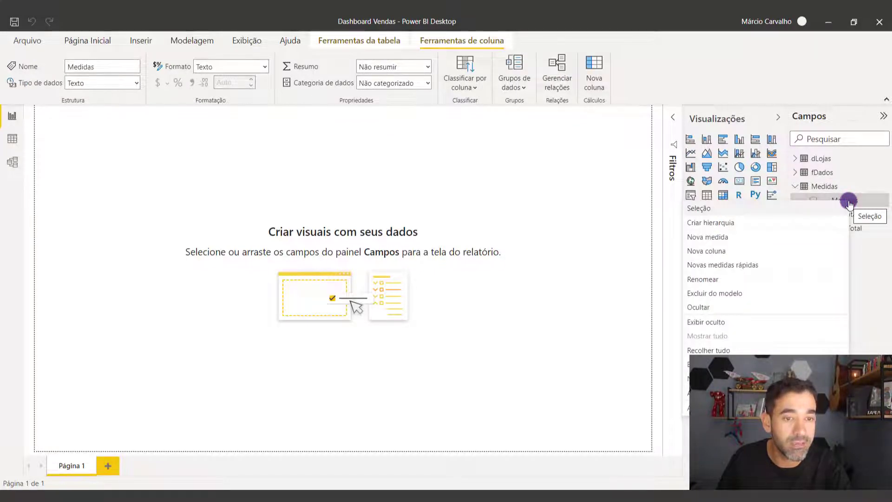
pyautogui.click(716, 296)
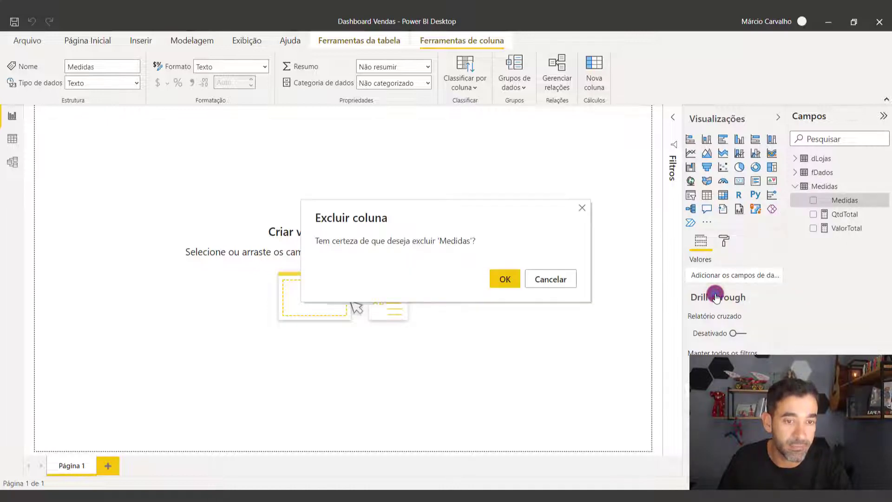
pyautogui.click(505, 278)
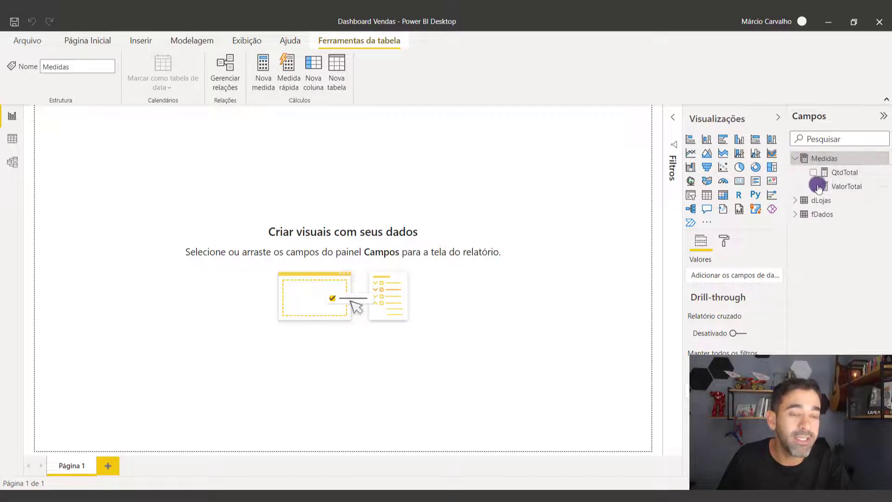
# In the model diagram, delete the relationship between dLojas and fDados and recreate it from dLojas[Loja] to fDados[Loja]
pyautogui.click(829, 160)
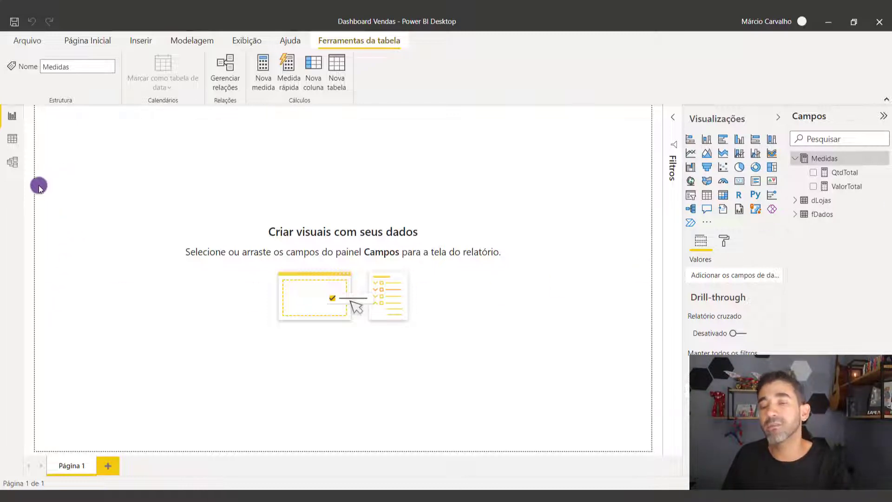
pyautogui.click(13, 163)
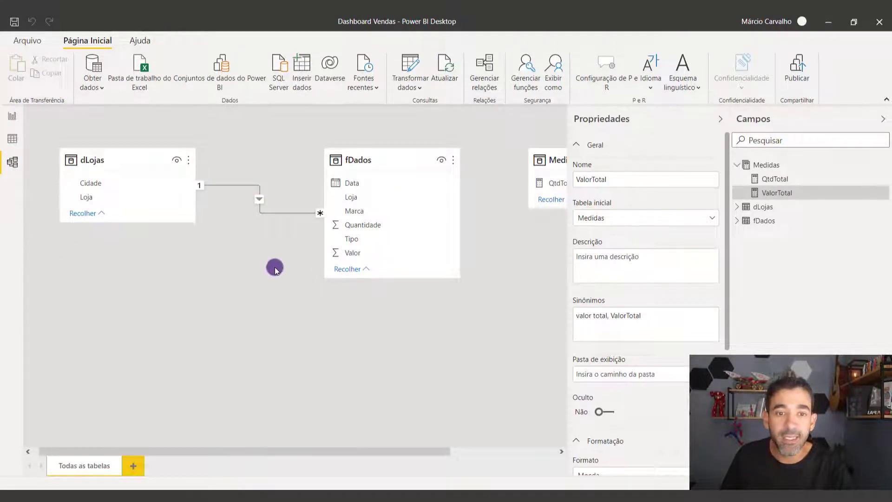
pyautogui.click(720, 119)
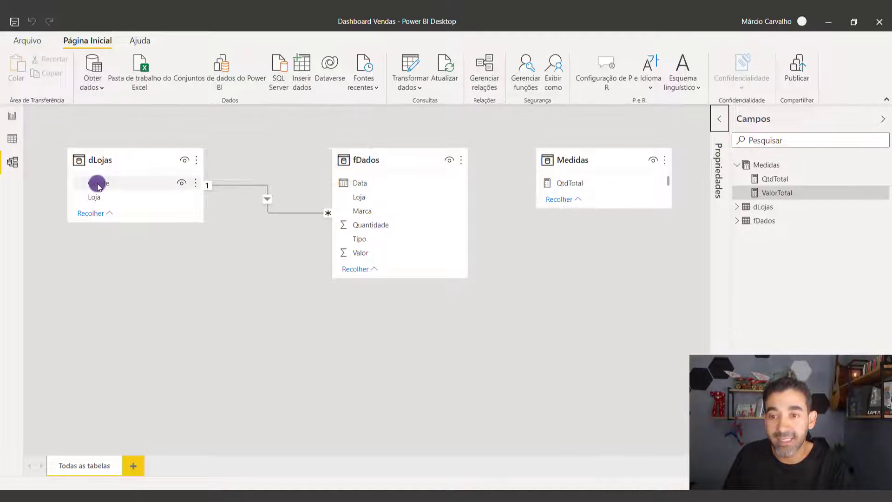
pyautogui.rightClick(288, 214)
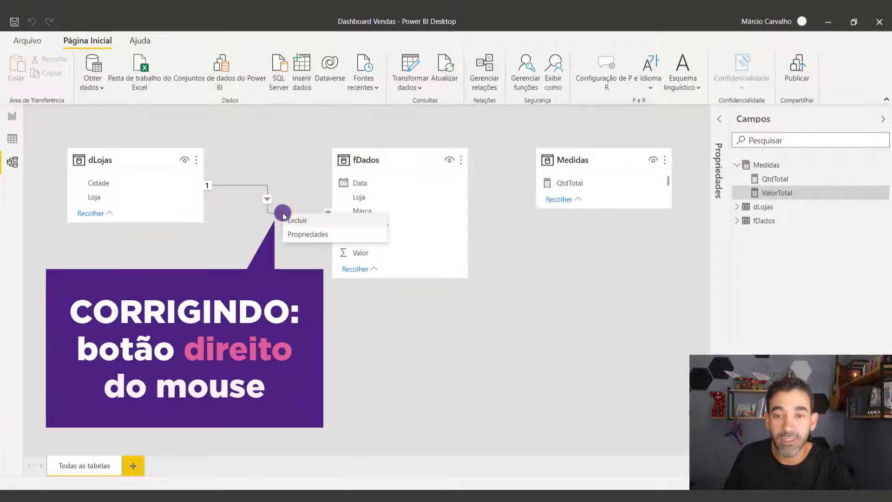
pyautogui.click(290, 219)
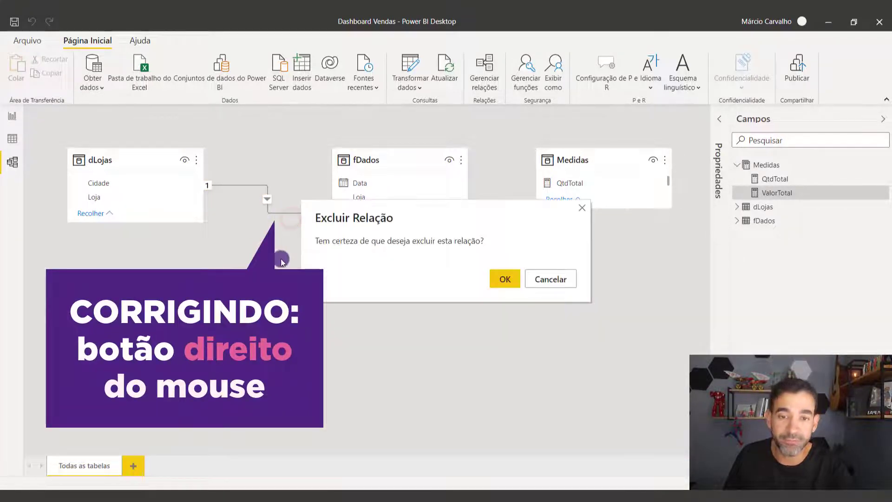
pyautogui.click(508, 280)
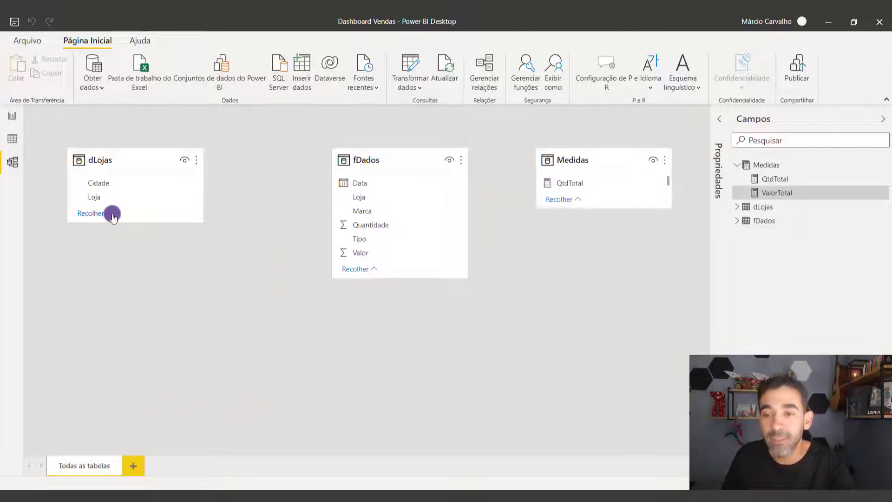
pyautogui.moveTo(96, 197); pyautogui.dragTo(360, 201)
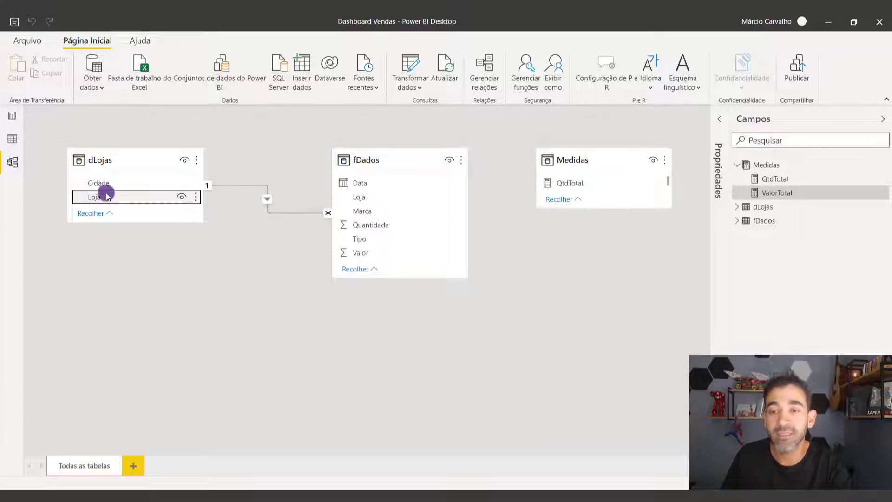
# Show the dLojas table's data, sort it by Cidade in ascending order, and return to the model diagram
pyautogui.click(13, 138)
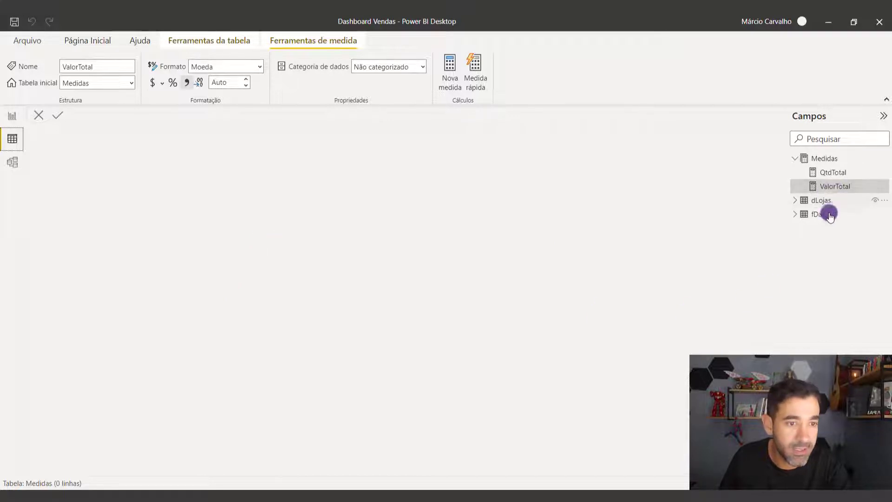
pyautogui.click(816, 203)
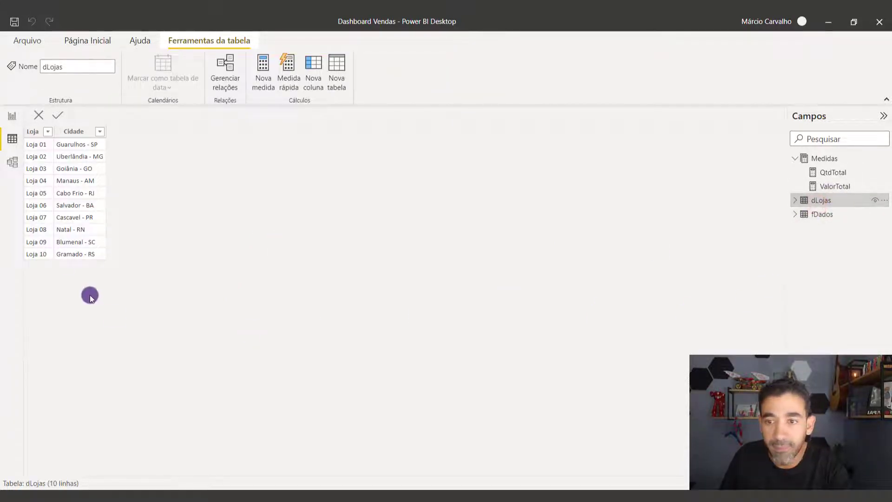
pyautogui.click(82, 136)
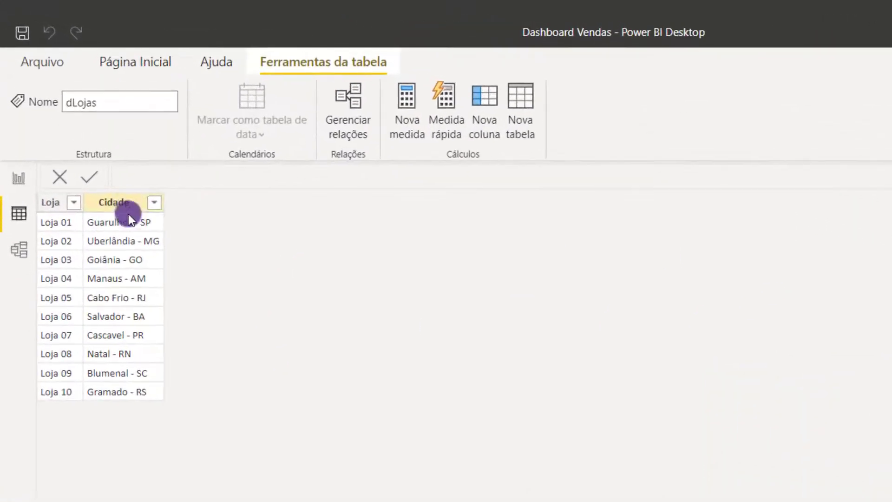
pyautogui.click(154, 202)
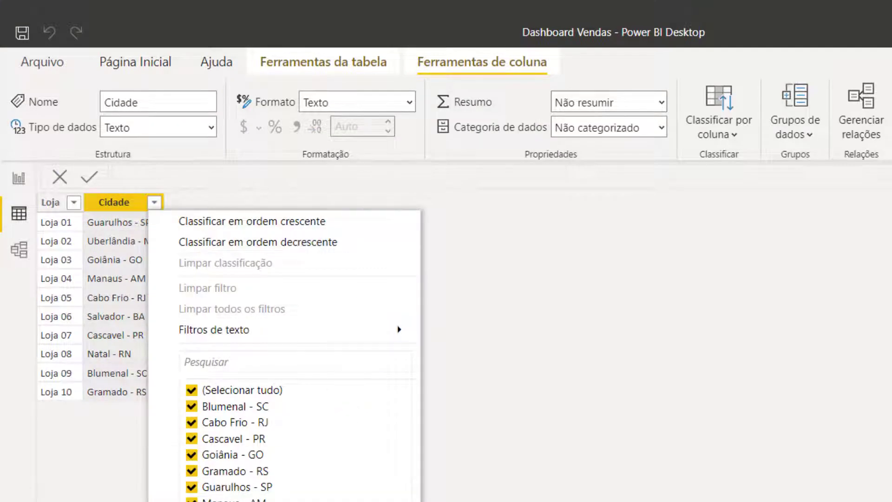
pyautogui.click(311, 224)
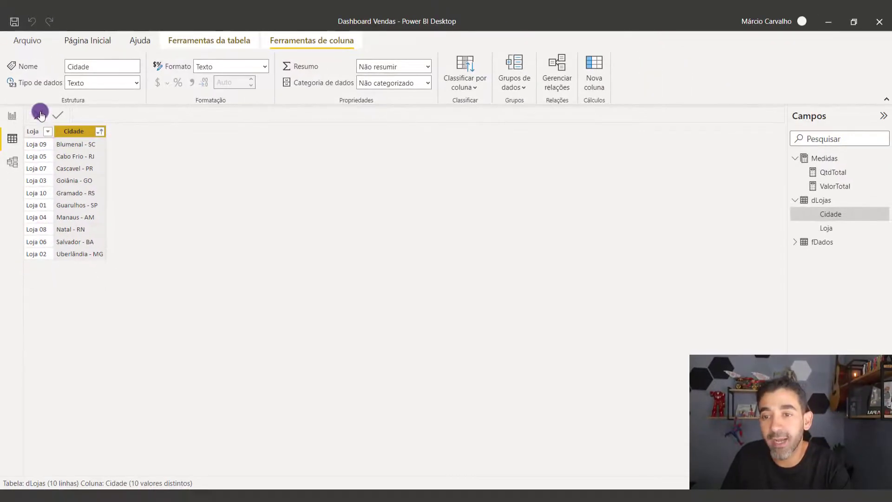
pyautogui.click(12, 162)
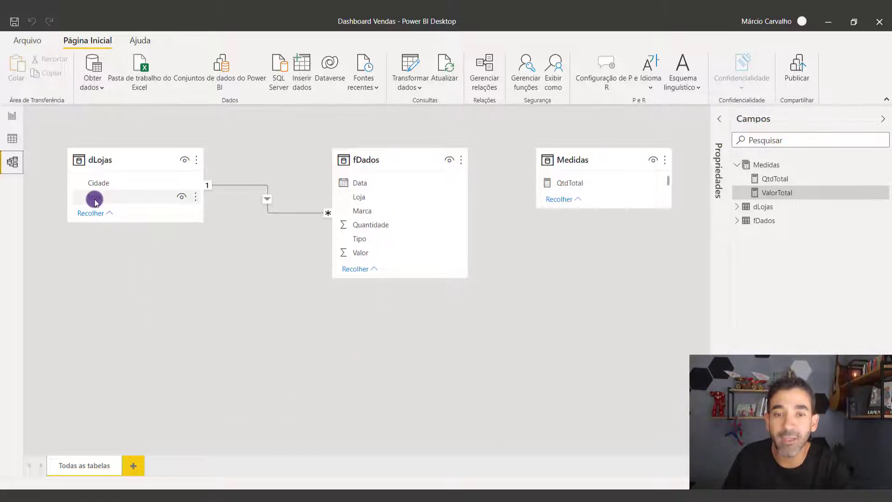
pyautogui.moveTo(90, 161)
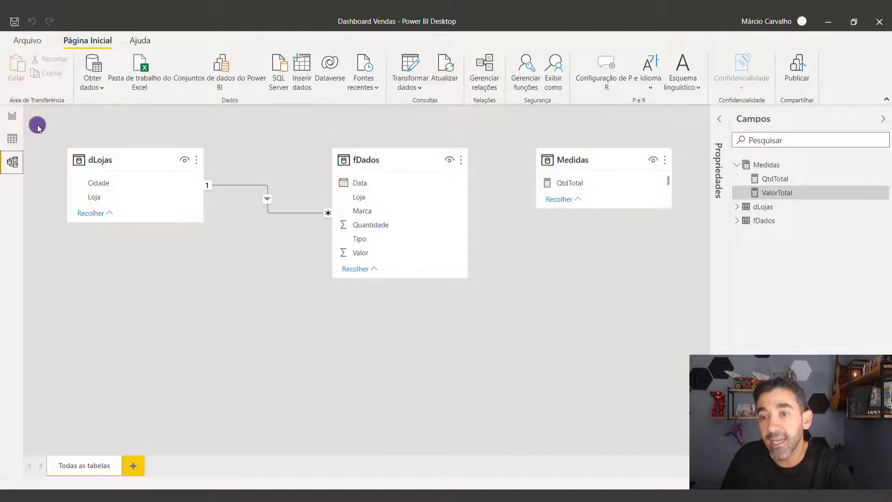
# Add a matrix visual to the report page with dLojas Cidade as rows and the ValorTotal measure as values
pyautogui.click(12, 118)
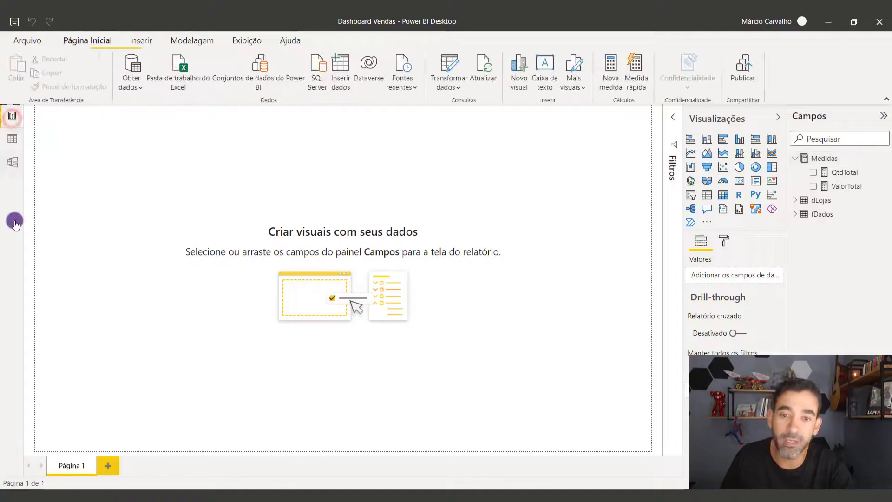
pyautogui.click(720, 193)
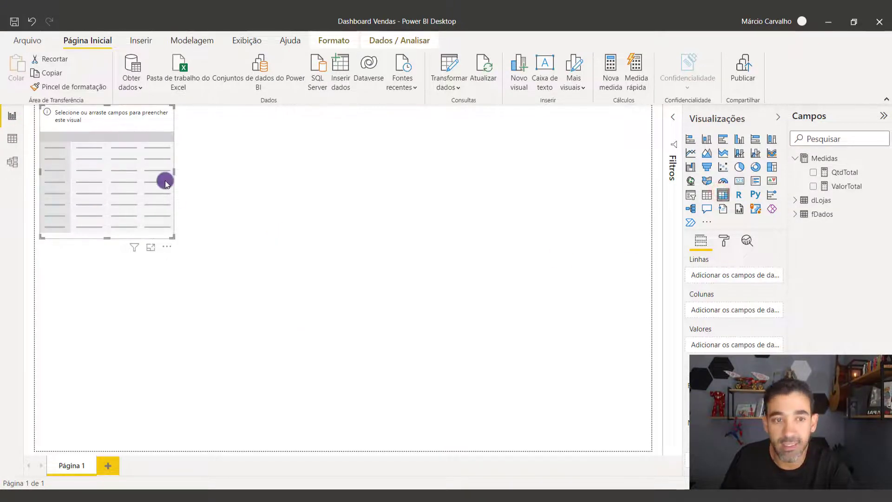
pyautogui.click(797, 215)
pyautogui.click(797, 211)
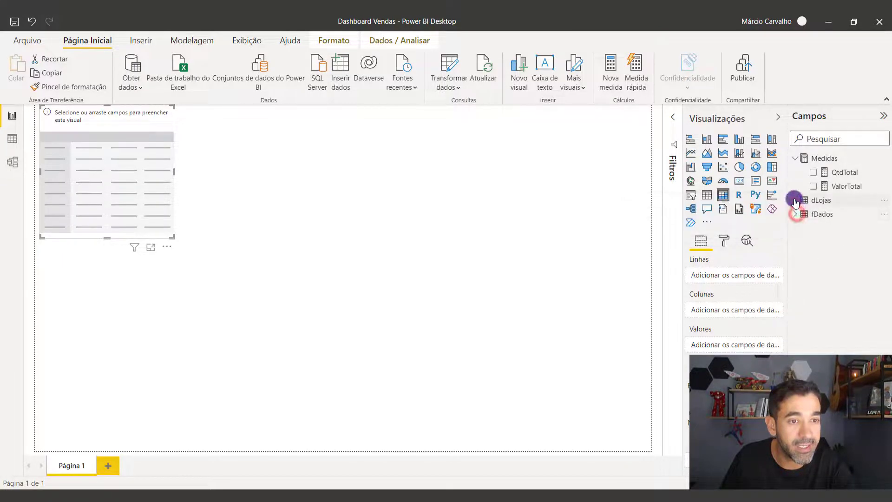
pyautogui.click(794, 200)
pyautogui.moveTo(841, 212); pyautogui.dragTo(733, 275)
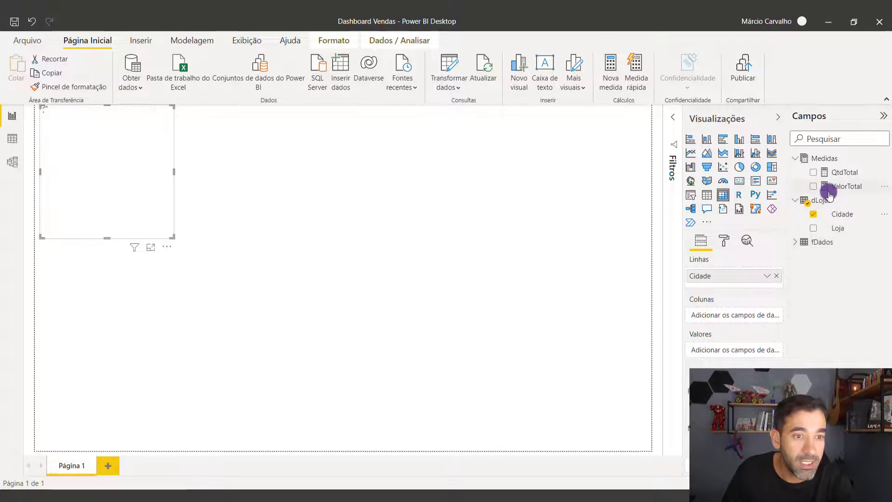
pyautogui.moveTo(830, 191); pyautogui.dragTo(746, 348)
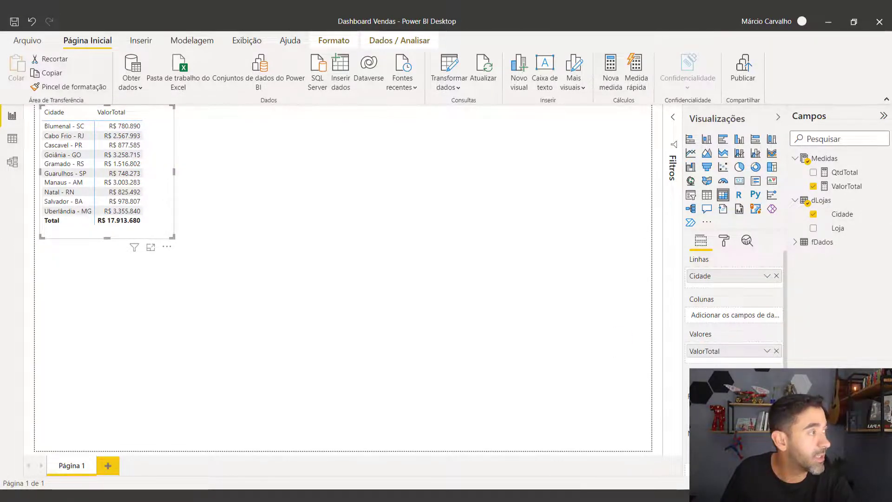
# Switch to the Dados Vendas workbook in Excel and compare its pivot table's city totals with the Power BI matrix
pyautogui.moveTo(891, 103); pyautogui.dragTo(679, 43)
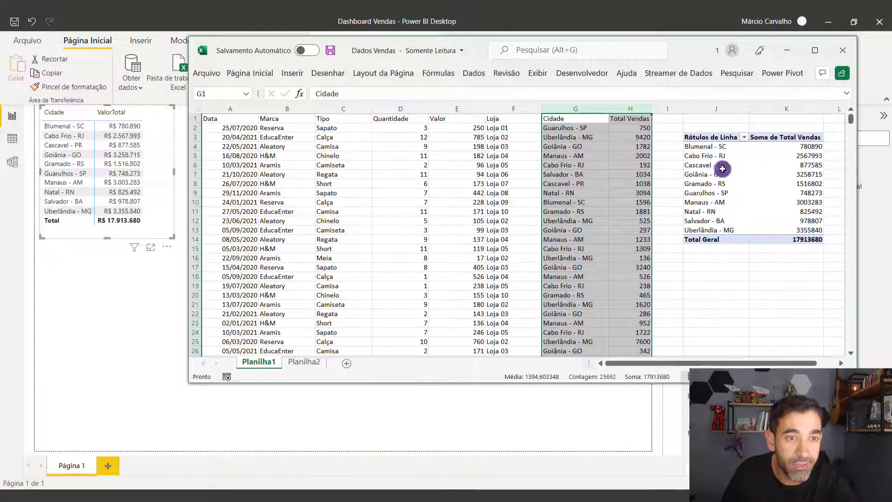
pyautogui.click(806, 152)
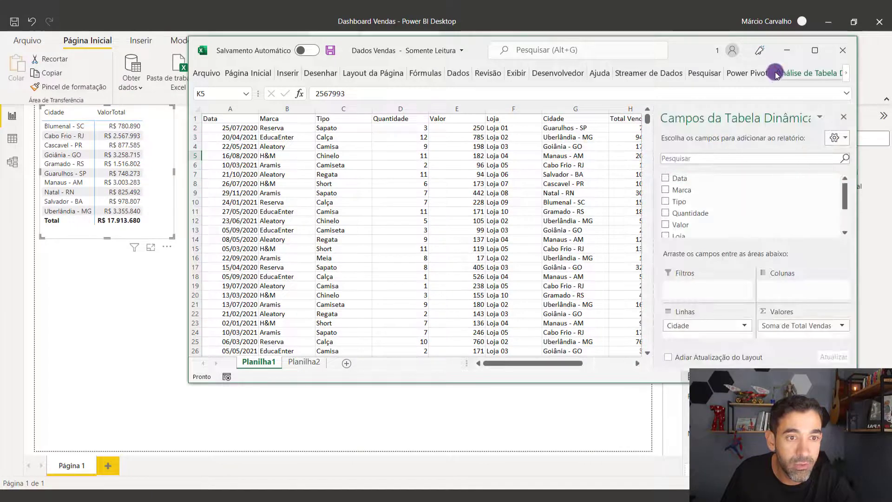
pyautogui.click(844, 116)
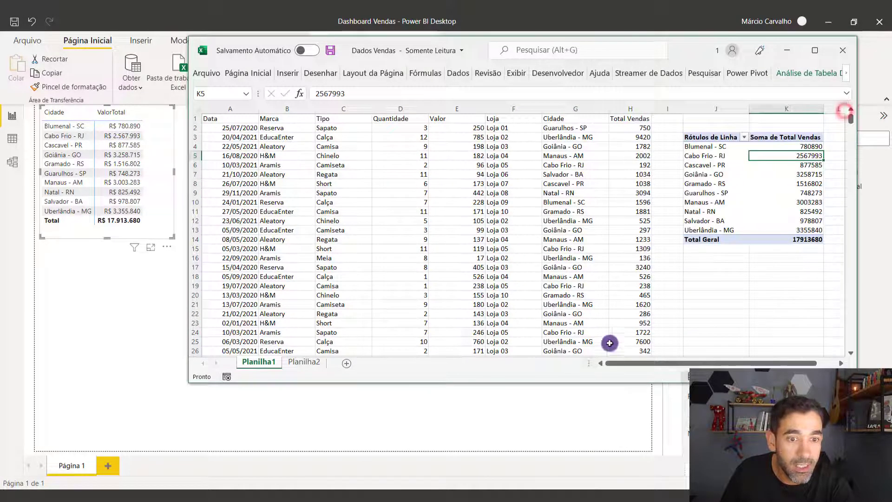
pyautogui.click(841, 363)
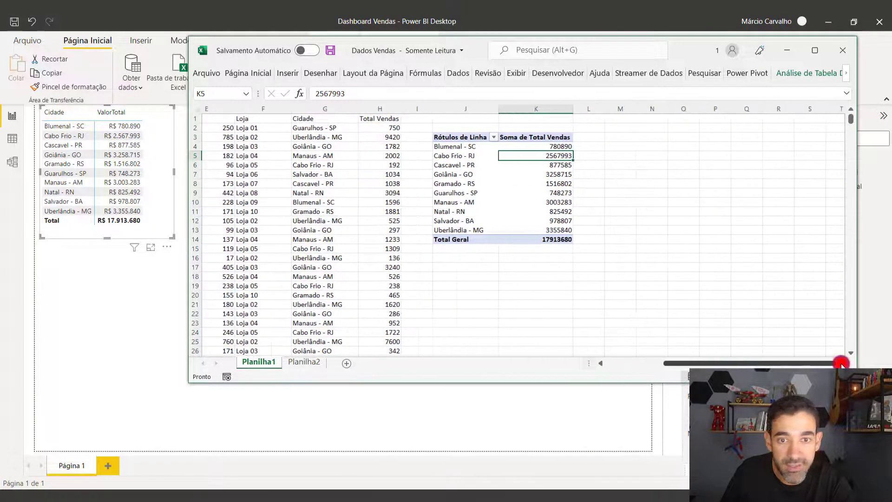
pyautogui.click(841, 363)
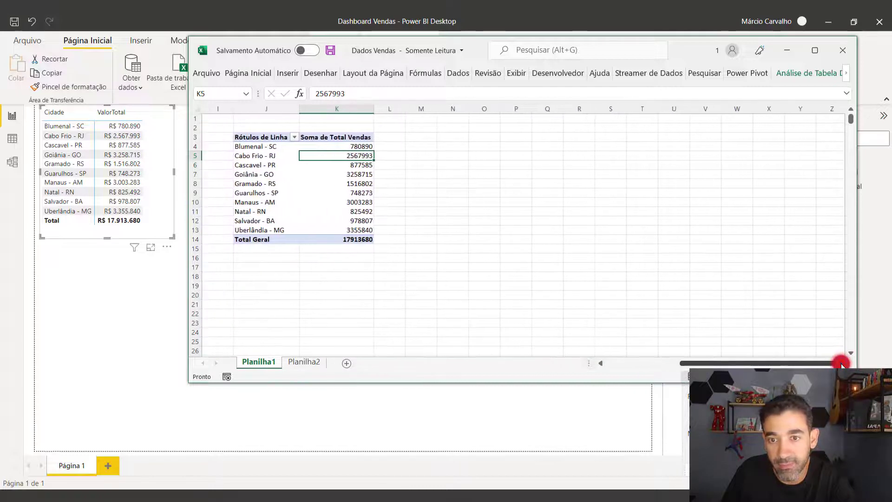
pyautogui.click(367, 164)
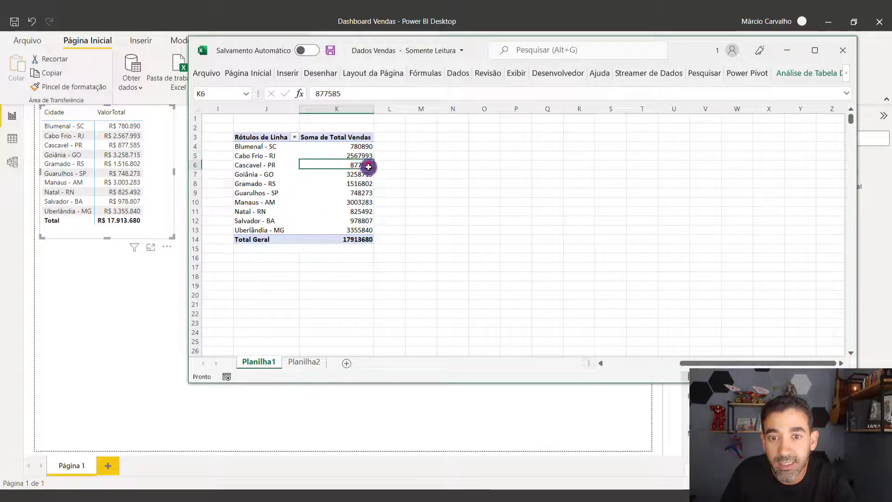
pyautogui.click(367, 203)
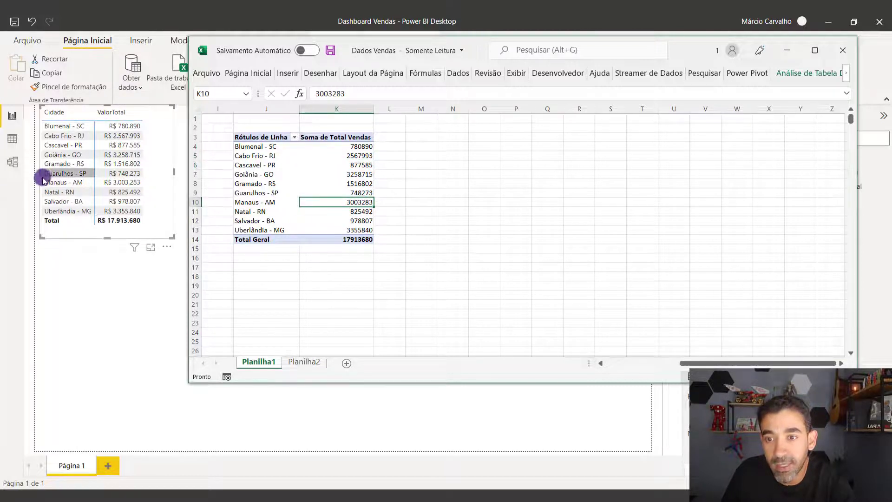
pyautogui.moveTo(126, 187)
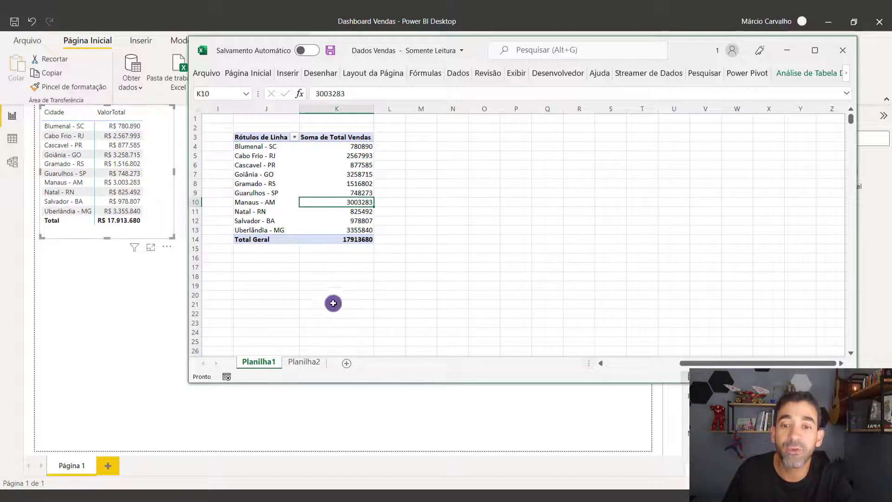
# Check the store and city list on Planilha2, and select the pivot table's city totals K4:K13 on Planilha1
pyautogui.click(308, 365)
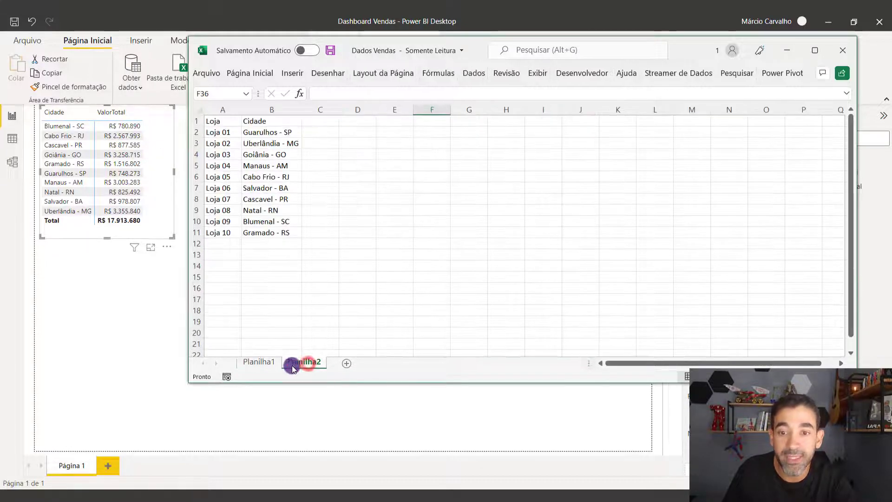
pyautogui.click(257, 362)
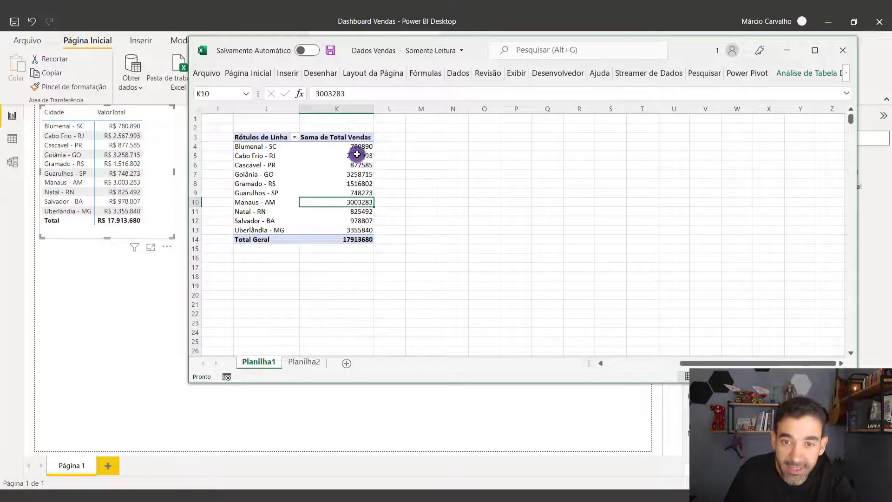
pyautogui.moveTo(360, 147); pyautogui.dragTo(358, 227)
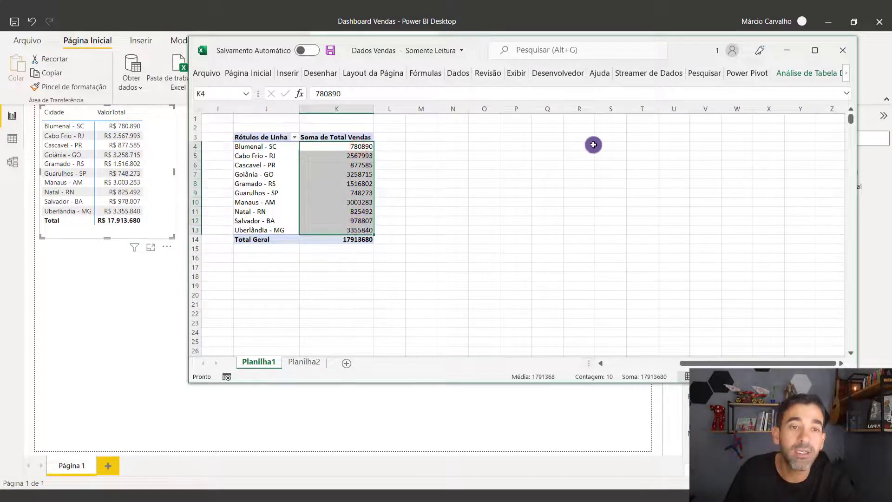
# Maximise the workbook window and open the calculated field (Campo calculado) option for the pivot table
pyautogui.click(814, 50)
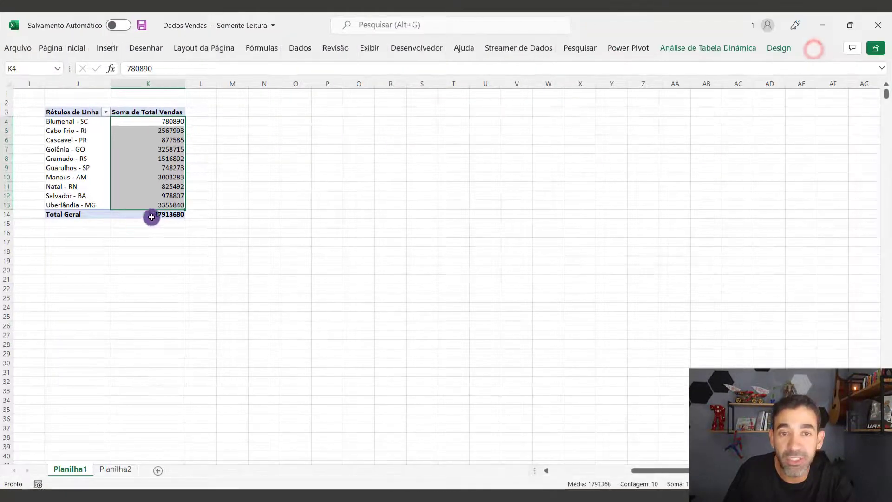
pyautogui.click(714, 47)
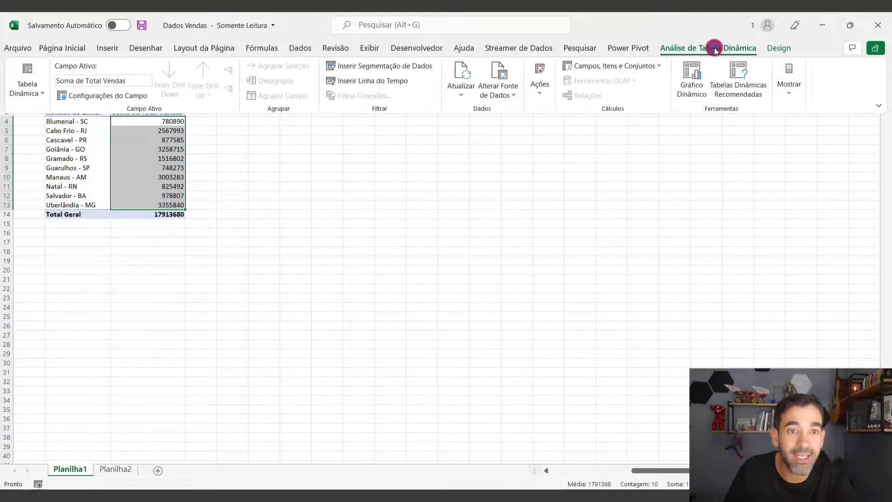
pyautogui.click(619, 69)
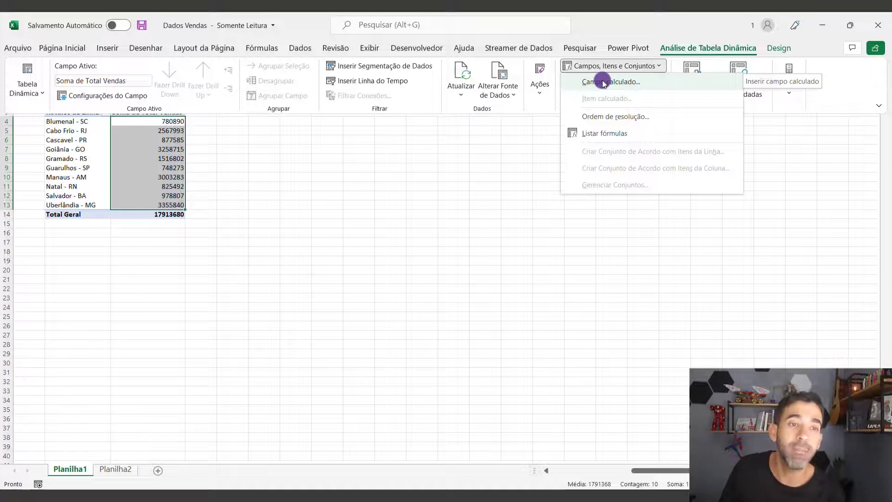
pyautogui.click(602, 82)
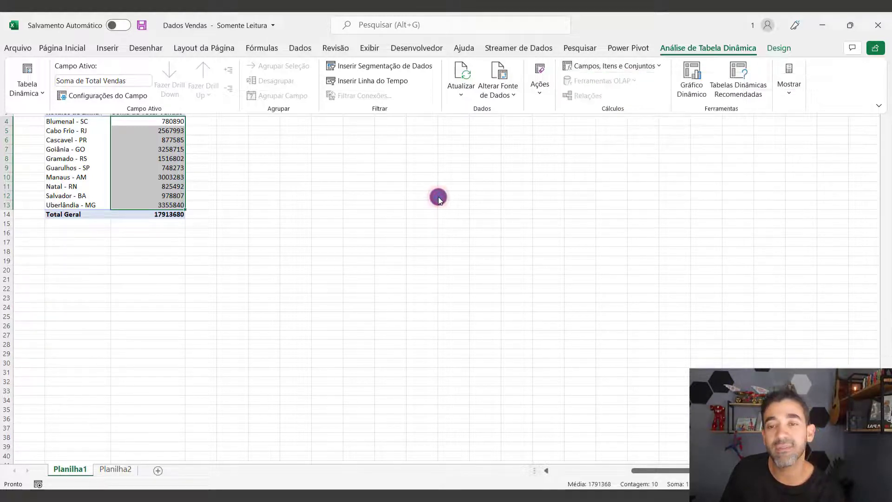